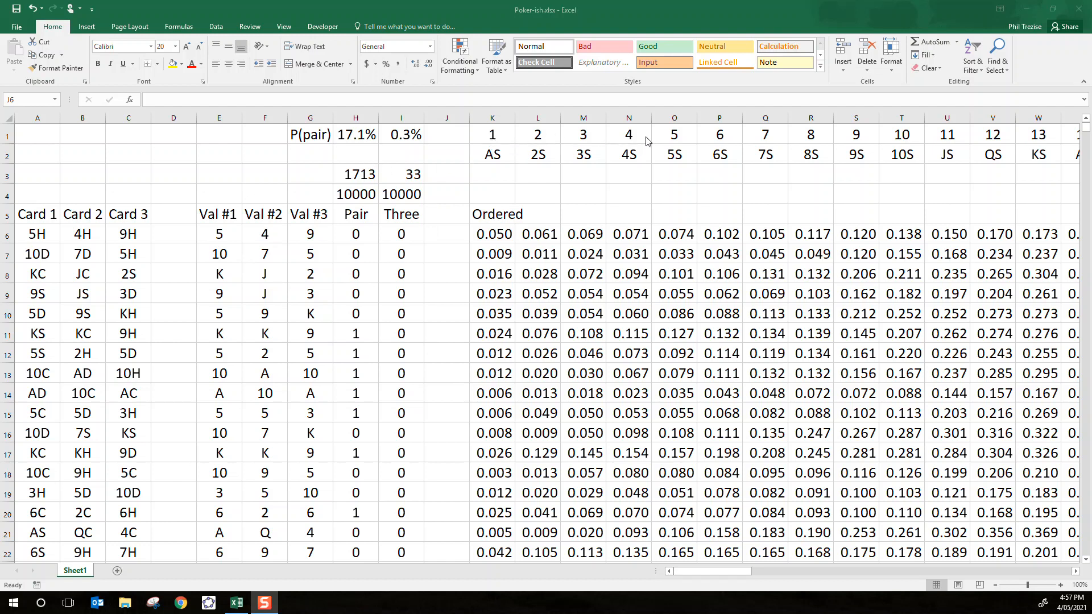
# - Examine the card numbers and codes in rows 1 and 2, from column K through BJ
pyautogui.moveTo(493, 137); pyautogui.dragTo(912, 152)
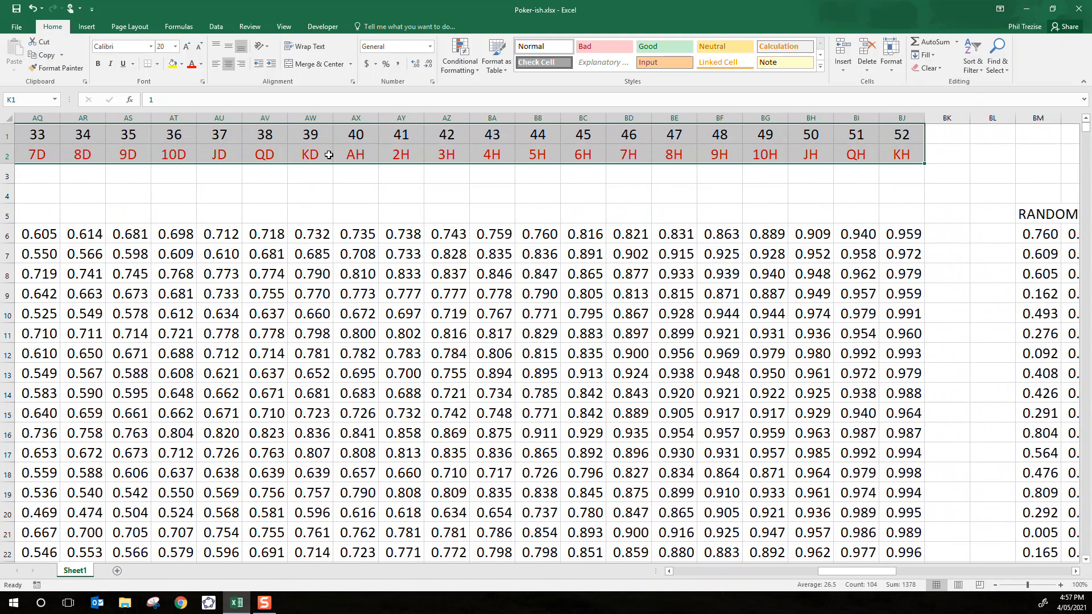
pyautogui.click(266, 160)
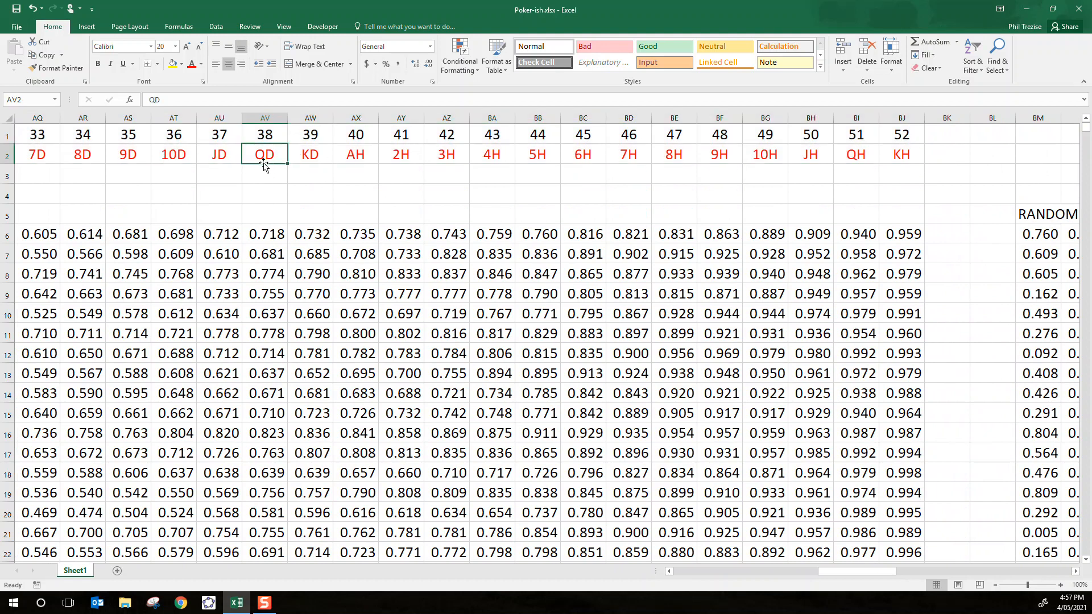
pyautogui.click(300, 159)
pyautogui.click(357, 150)
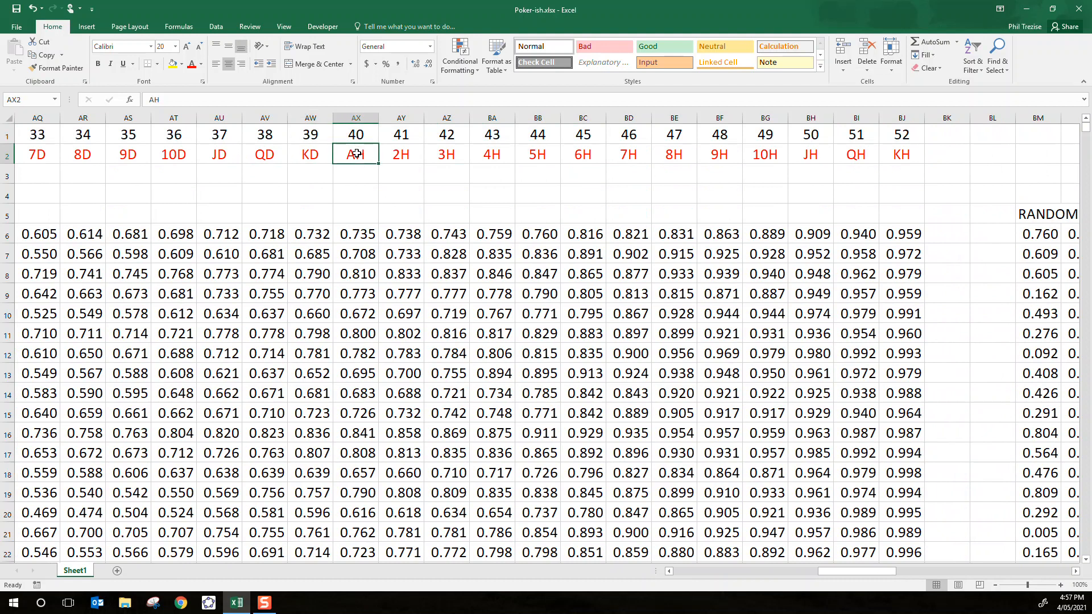
pyautogui.moveTo(856, 567); pyautogui.dragTo(739, 567)
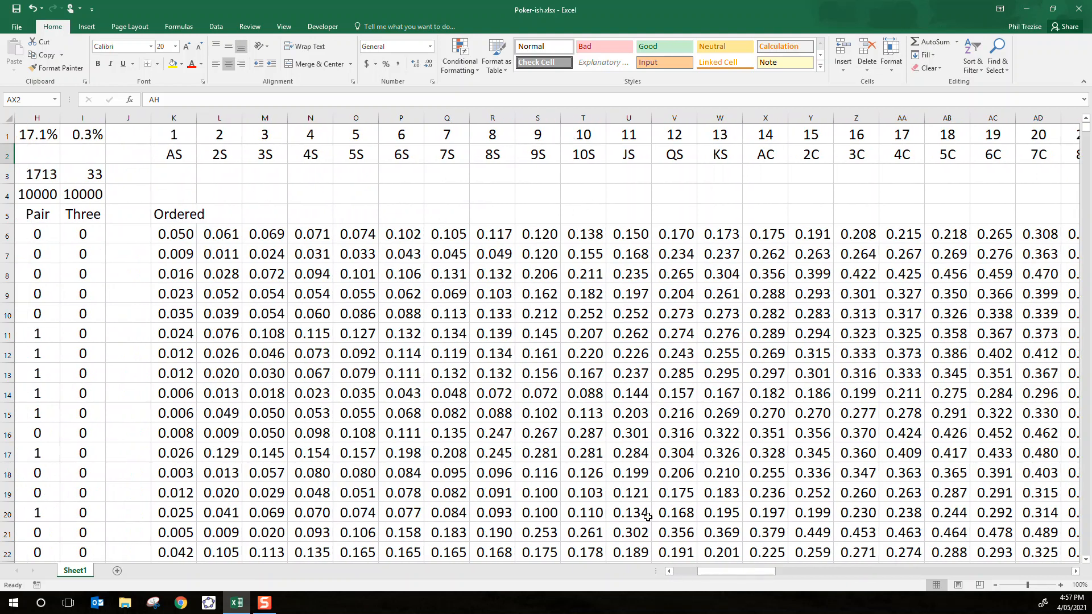
pyautogui.moveTo(745, 569); pyautogui.dragTo(685, 573)
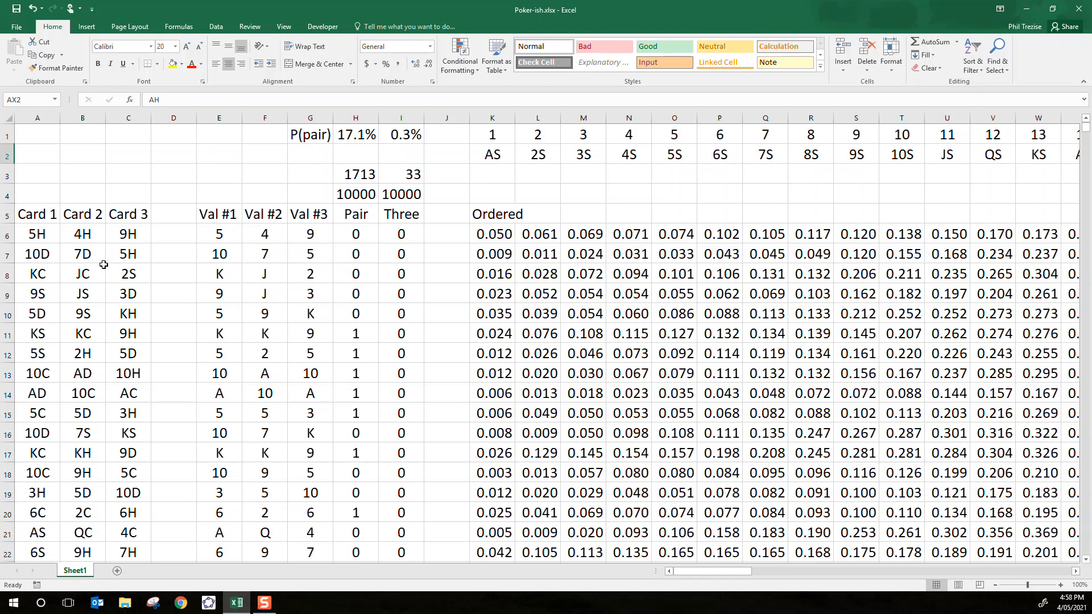
# - Check the last rows of the simulated three-card hands, and return to the first rows
pyautogui.moveTo(1086, 129); pyautogui.dragTo(1089, 577)
pyautogui.scroll(-4, 154, 461)
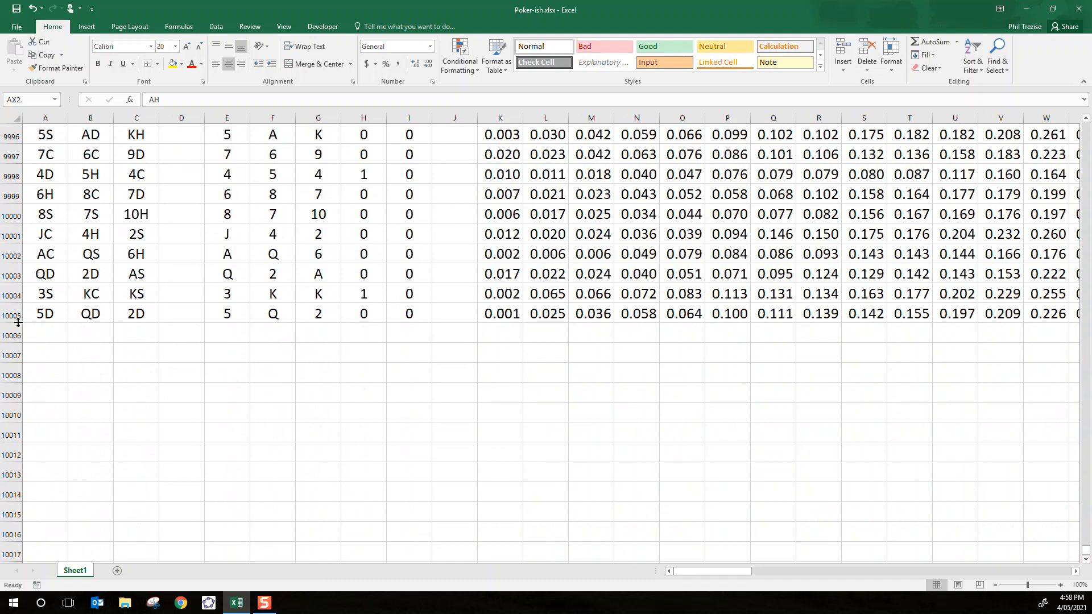
pyautogui.moveTo(1087, 551); pyautogui.dragTo(1053, 108)
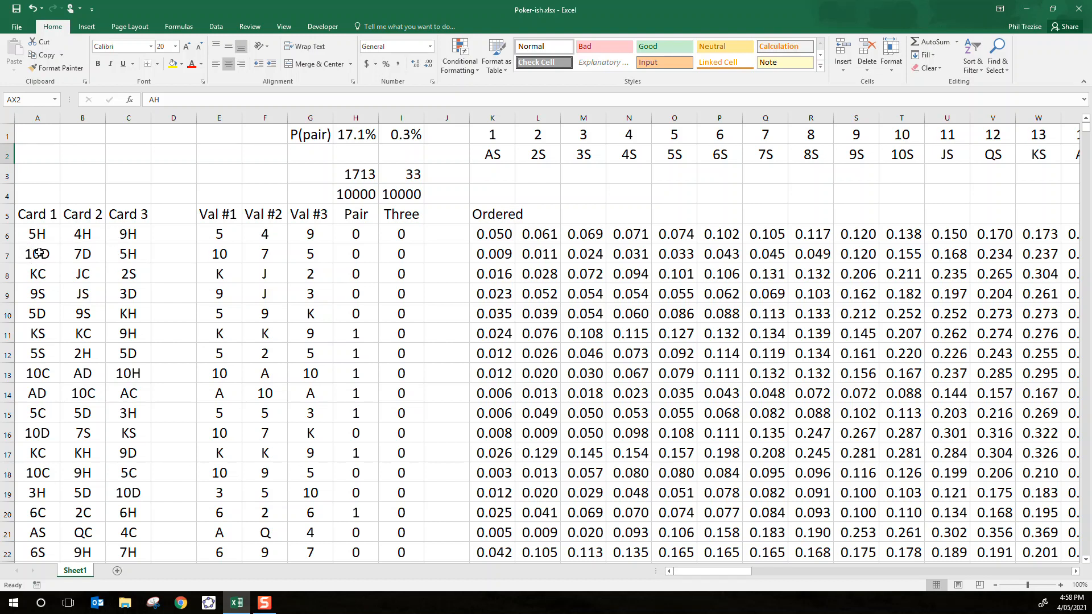
# - Space out the Val #1 formula in E6 so it reads =LEFT(A6, LEN(A6) - 1 )
pyautogui.click(208, 234)
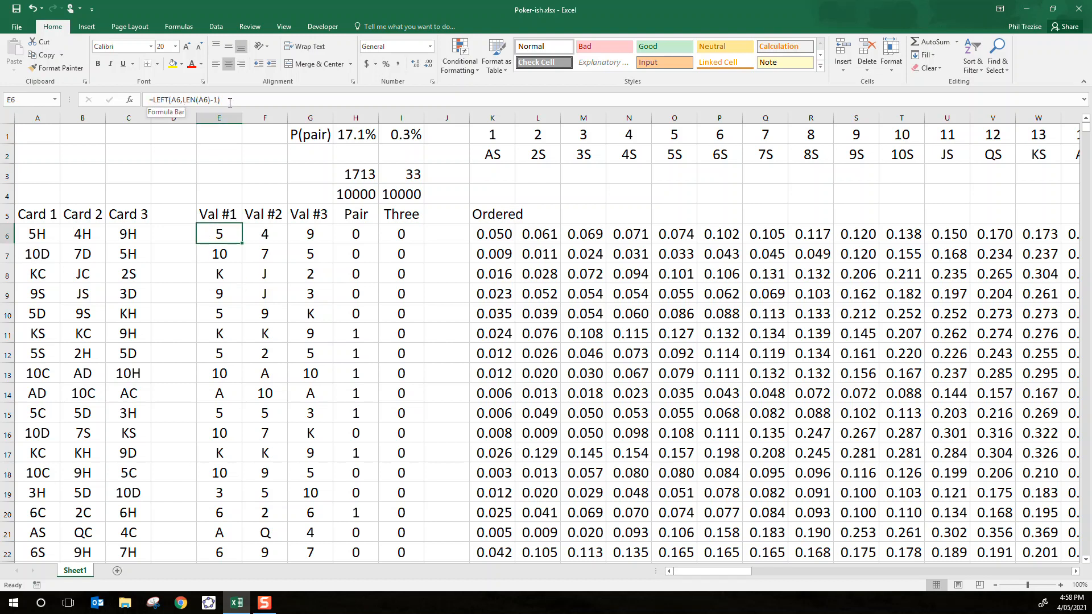
pyautogui.click(182, 100)
pyautogui.press('Right')
pyautogui.press('Right')
pyautogui.press('Right')
pyautogui.press('Right')
pyautogui.press('Right')
pyautogui.press('Right')
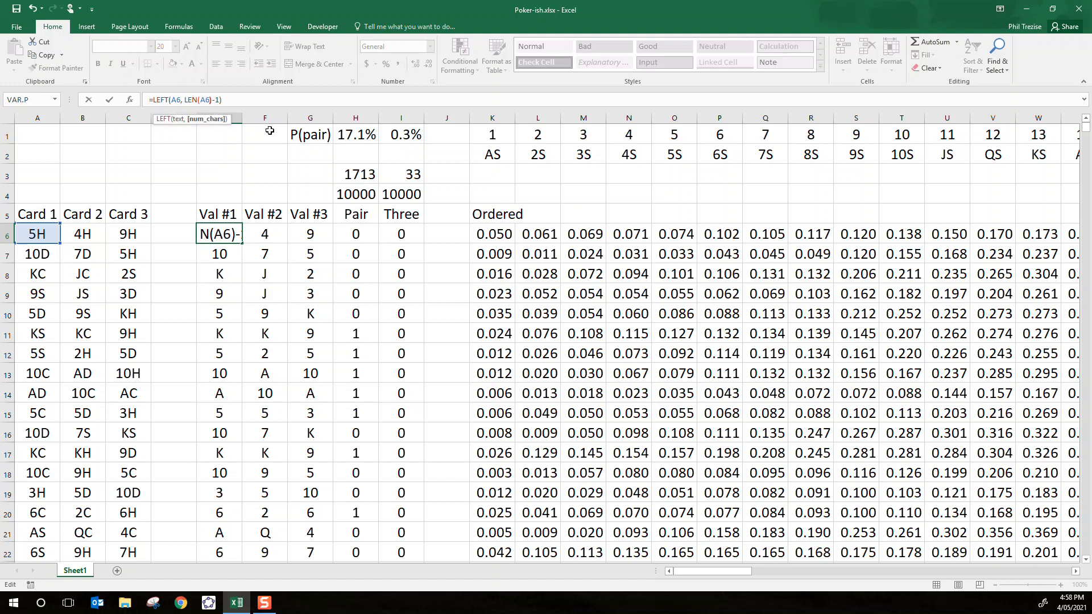
pyautogui.press('Left')
pyautogui.press('Left')
pyautogui.press('Left')
pyautogui.press('Left')
pyautogui.press('Left')
pyautogui.press('Left')
pyautogui.press('Right')
pyautogui.press('Right')
pyautogui.press('Right')
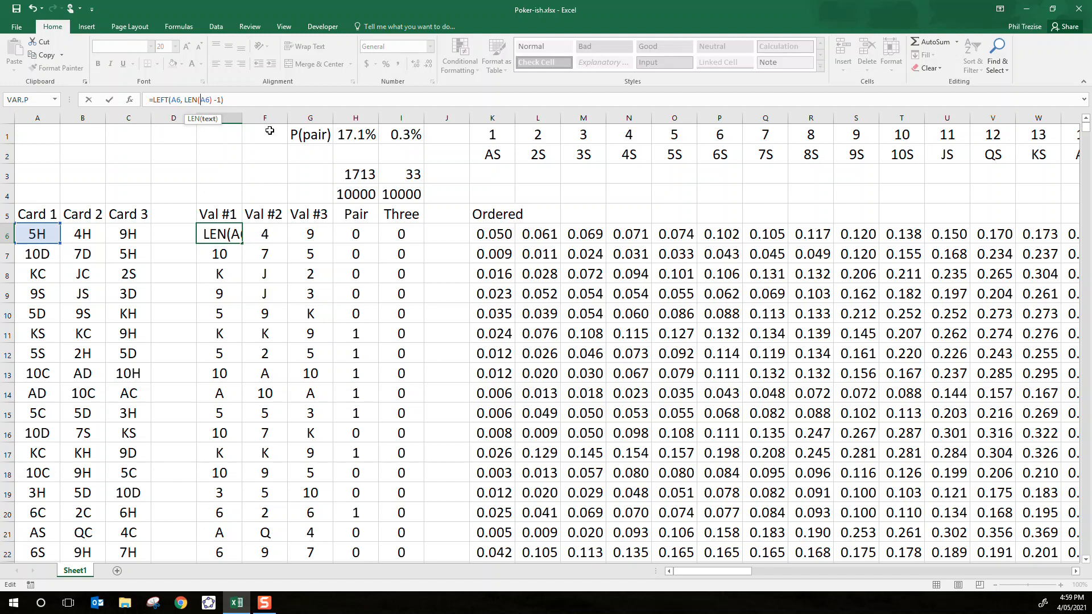
pyautogui.press('Right')
pyautogui.press('Right')
pyautogui.press('Right')
pyautogui.press('Right')
pyautogui.press('Right')
pyautogui.press('Right')
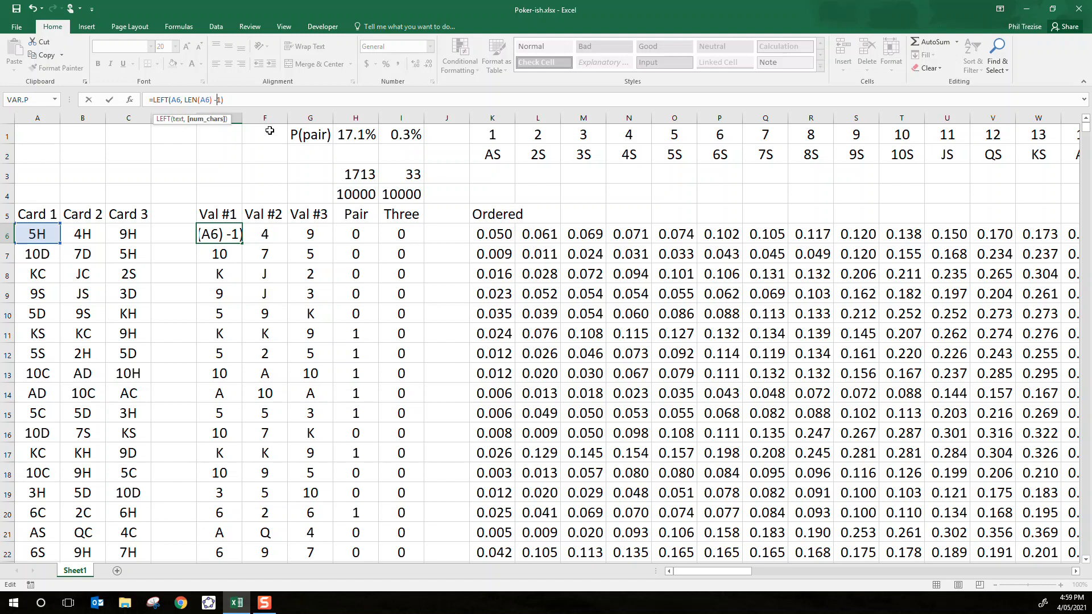
pyautogui.press('Right')
pyautogui.press('Left')
pyautogui.press('Left')
pyautogui.press('Left')
pyautogui.press('Left')
pyautogui.press('Left')
pyautogui.press('Left')
pyautogui.press('Left')
pyautogui.press('Left')
pyautogui.press('Left')
pyautogui.press('Left')
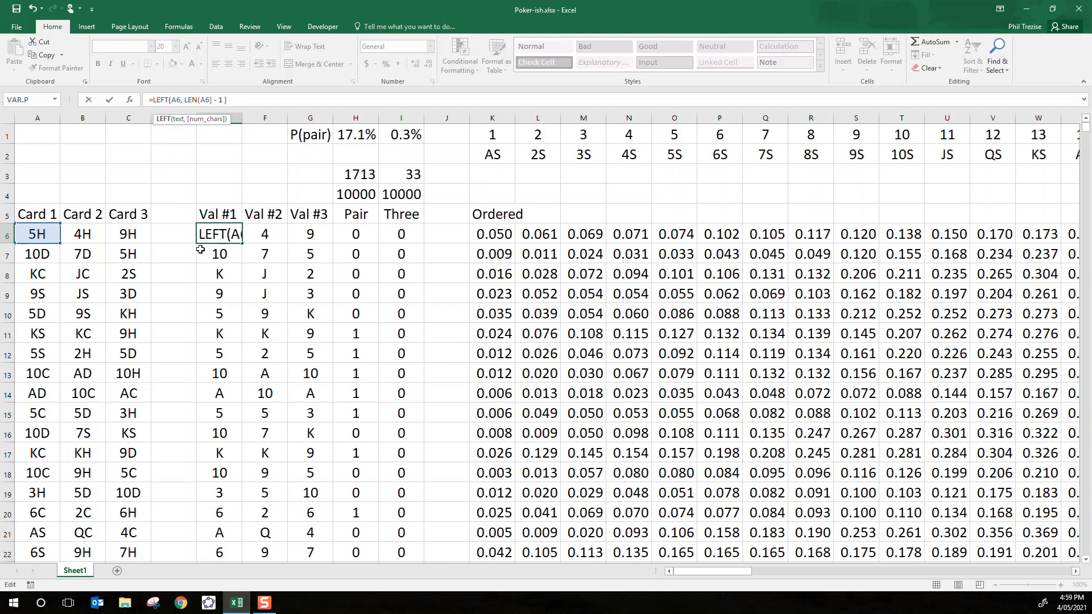
pyautogui.press('Escape')
pyautogui.press('Return')
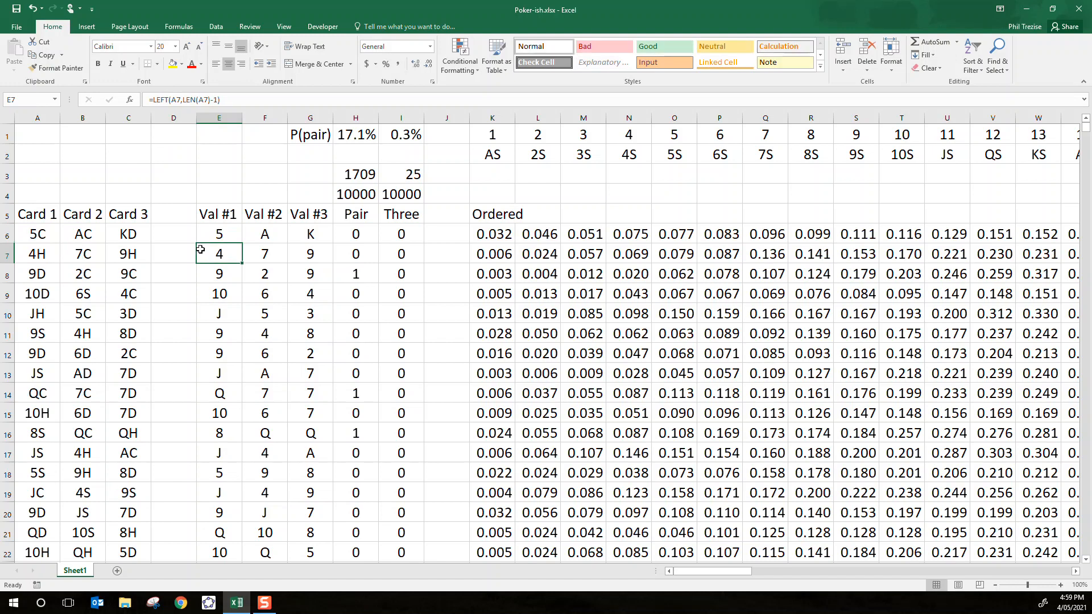
# - Examine the card value formulas in E6 and F6, and compare card A9 with its value formula in E9
pyautogui.press('Up')
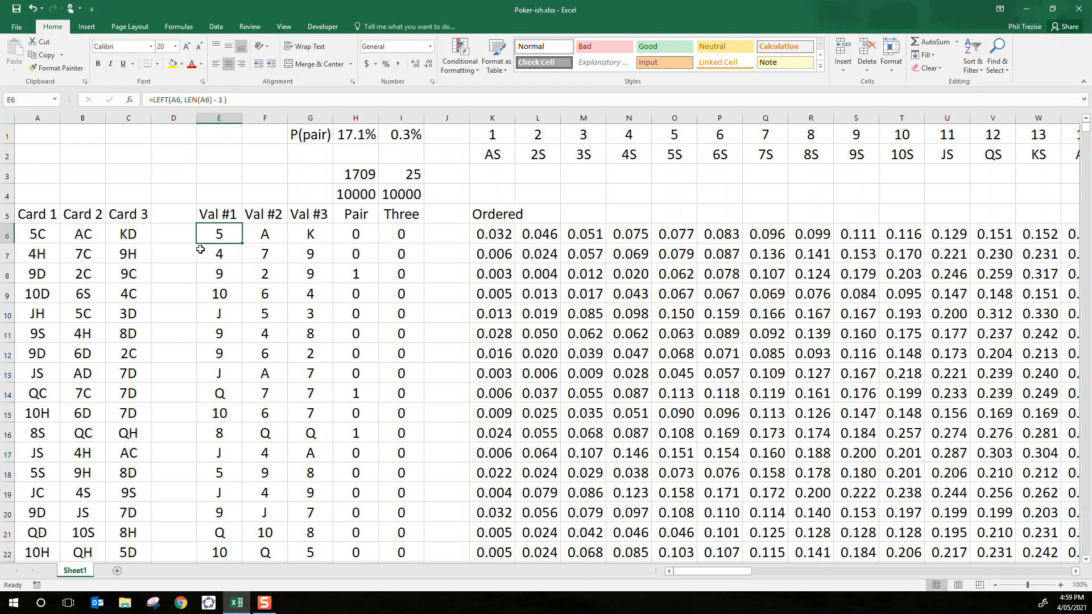
pyautogui.press('Right')
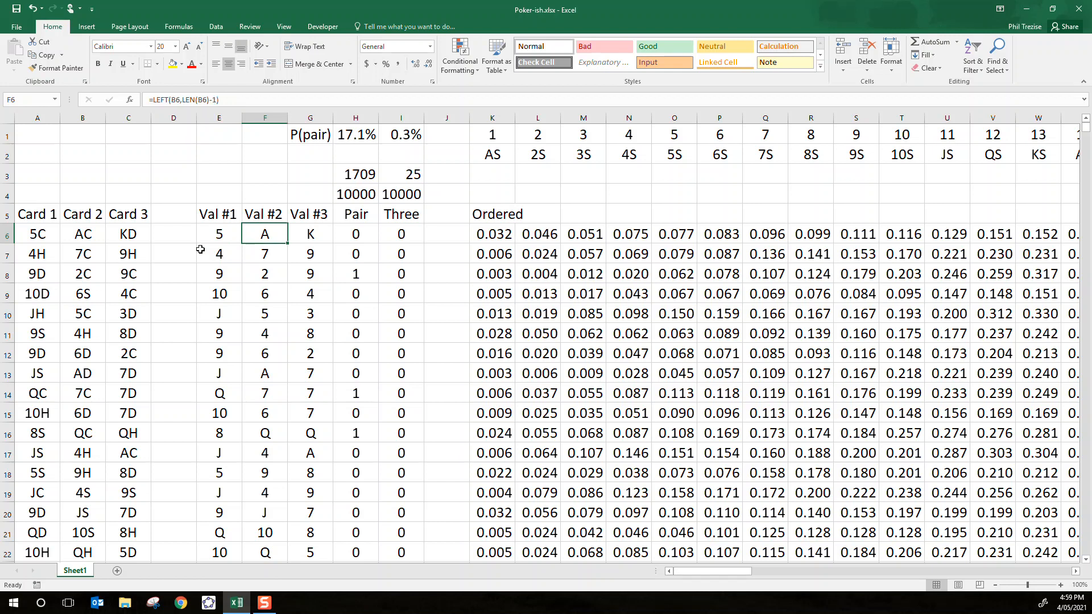
pyautogui.press('Left')
pyautogui.press('Left')
pyautogui.press('Down')
pyautogui.press('Down')
pyautogui.press('Down')
pyautogui.press('Left')
pyautogui.press('Left')
pyautogui.press('Left')
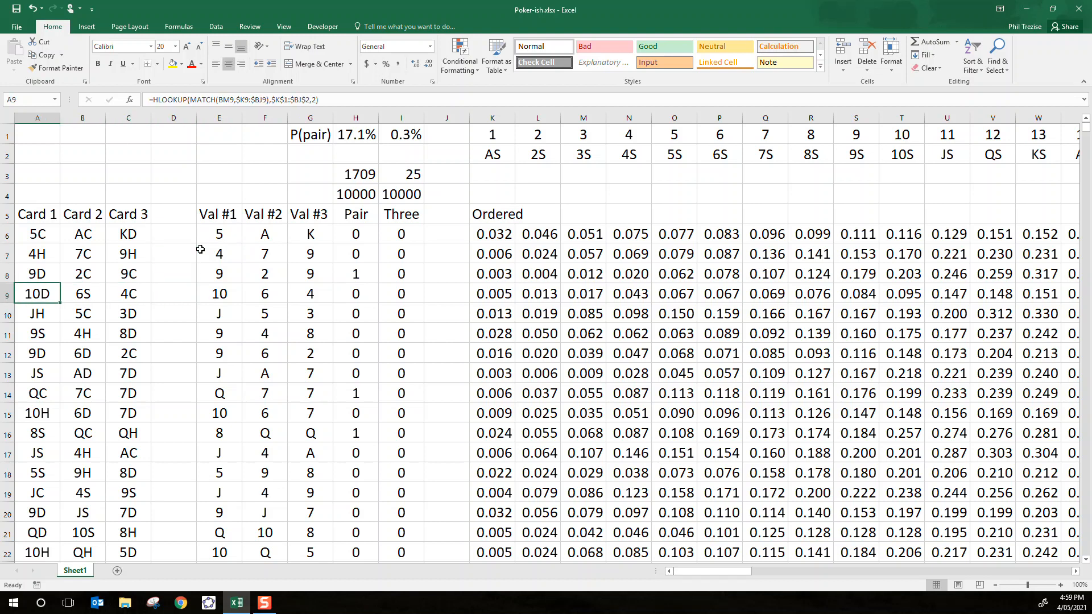
pyautogui.press('Right')
pyautogui.press('Right')
pyautogui.press('Right')
pyautogui.press('Right')
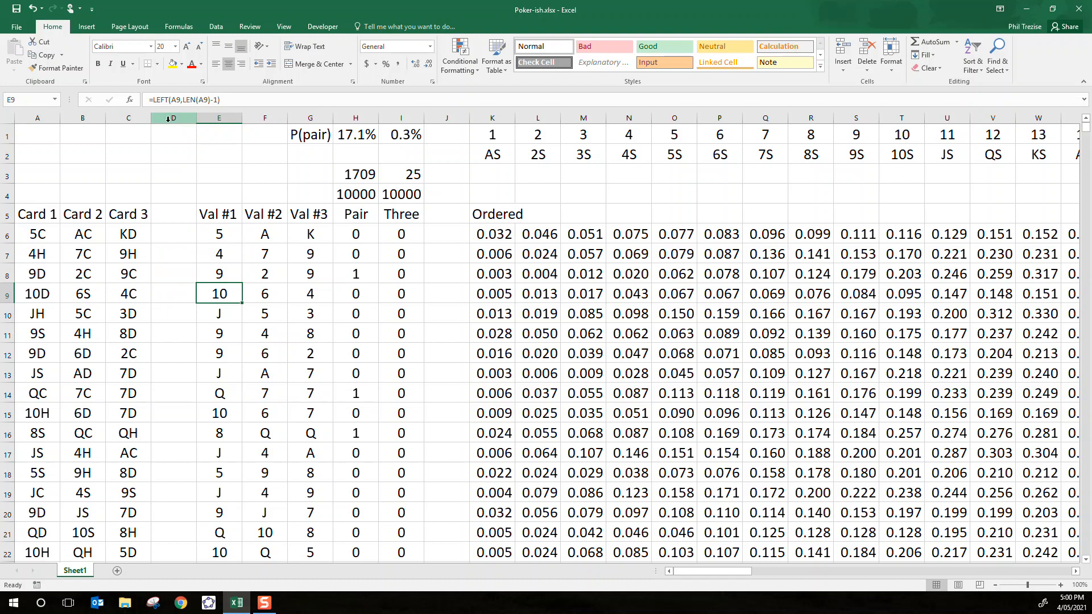
pyautogui.click(195, 100)
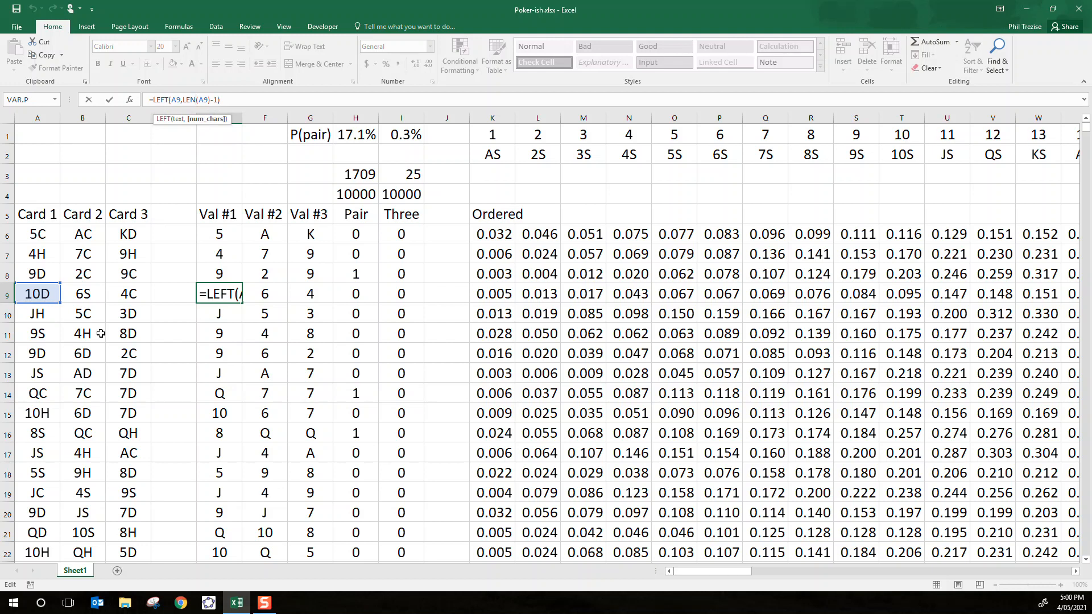
pyautogui.press('Return')
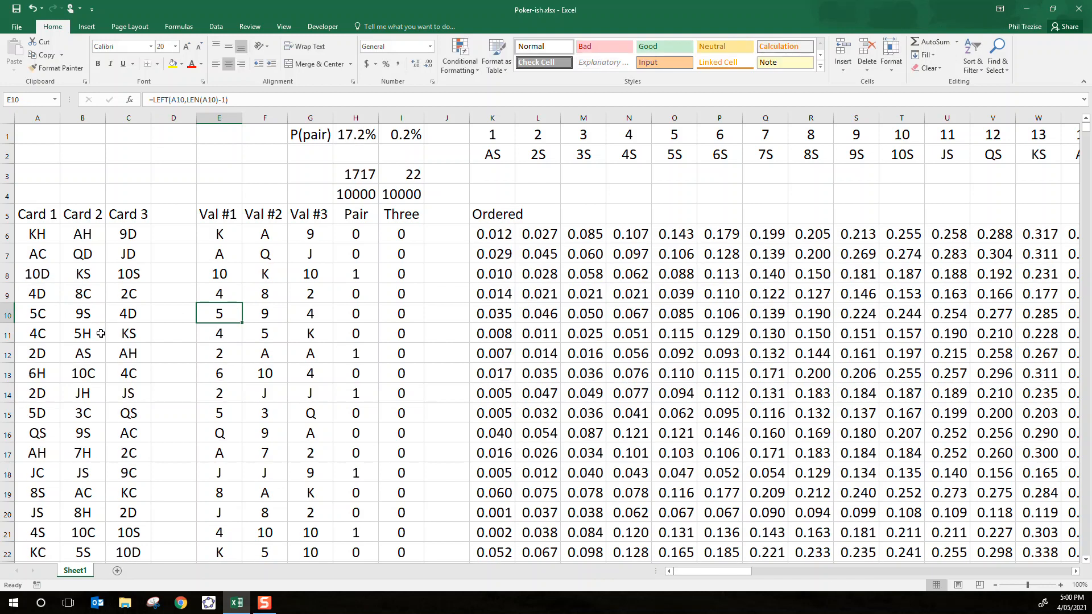
# - Enter =RIGHT(A6,1) in D6 to extract the first card's suit, and clear the cell again
pyautogui.press('Up')
pyautogui.press('Up')
pyautogui.press('Up')
pyautogui.press('Up')
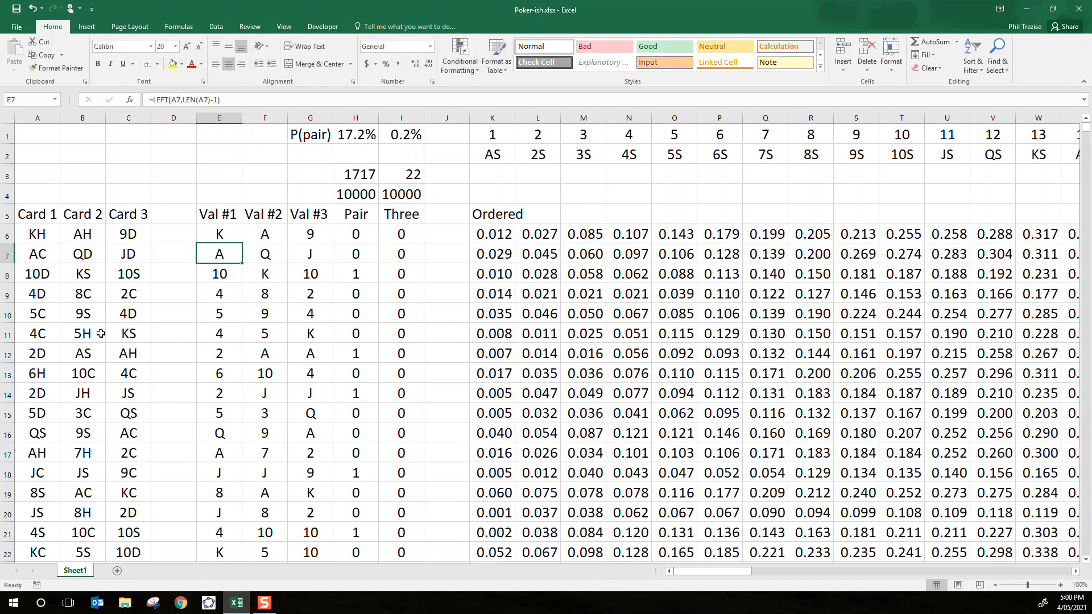
pyautogui.press('Right')
pyautogui.press('Right')
pyautogui.press('Left')
pyautogui.press('Left')
pyautogui.press('Down')
pyautogui.press('Up')
pyautogui.press('Left')
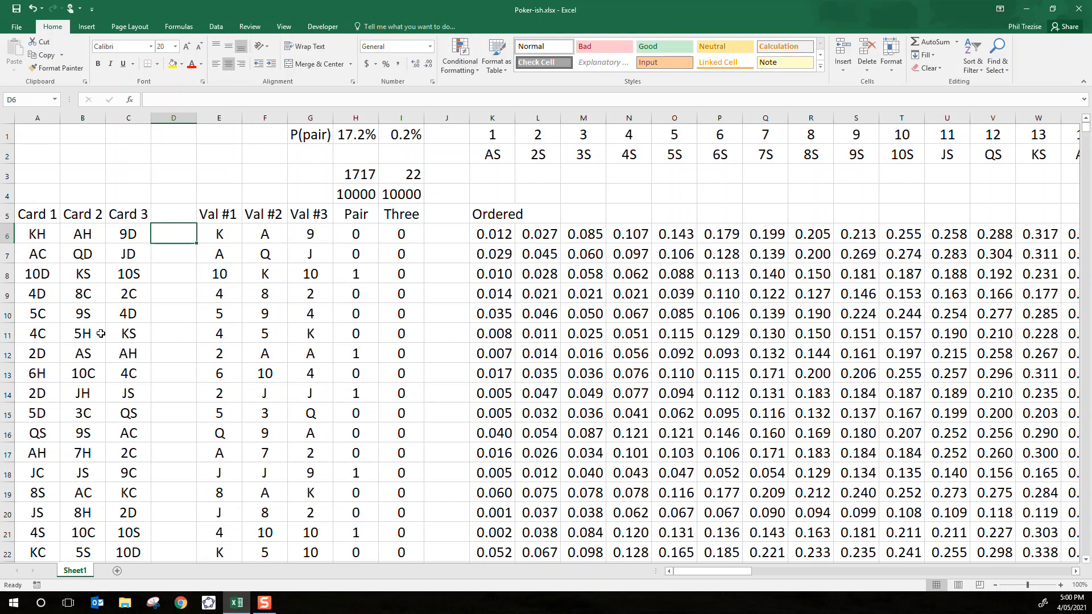
pyautogui.write('=')
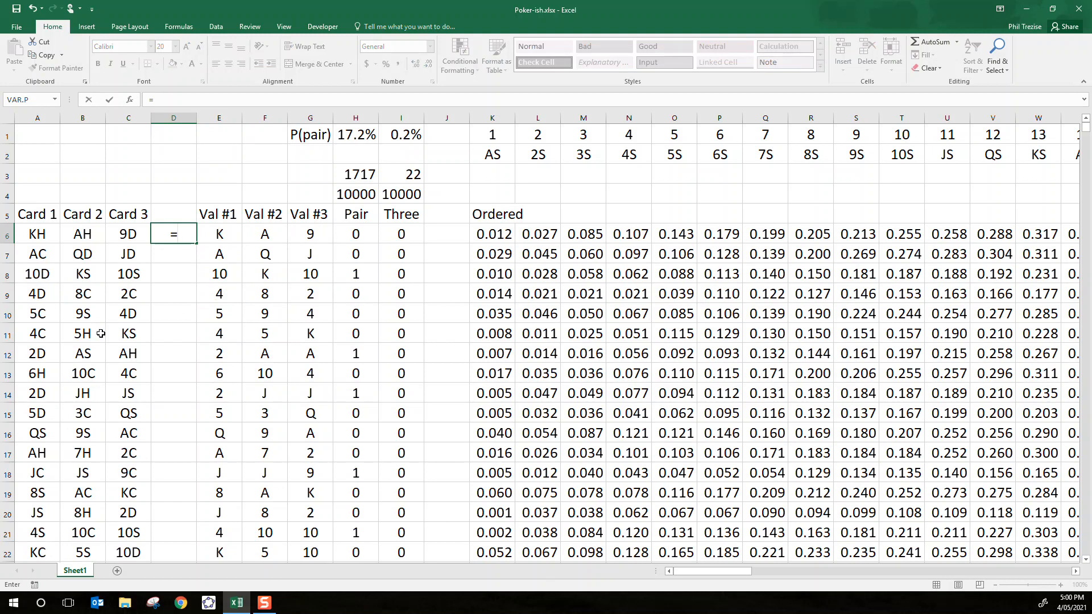
pyautogui.write('right')
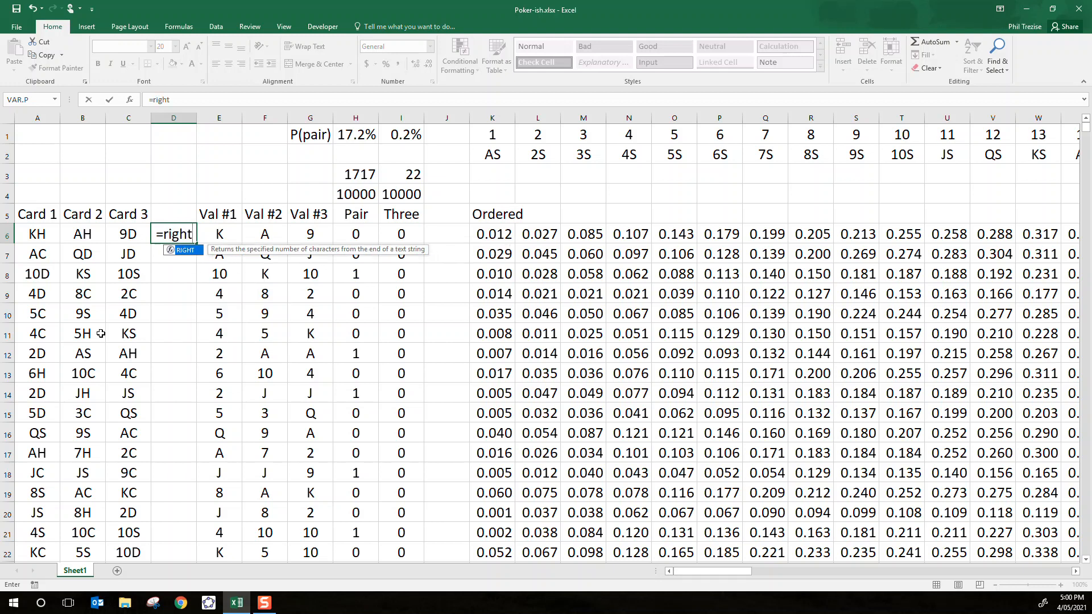
pyautogui.write('(')
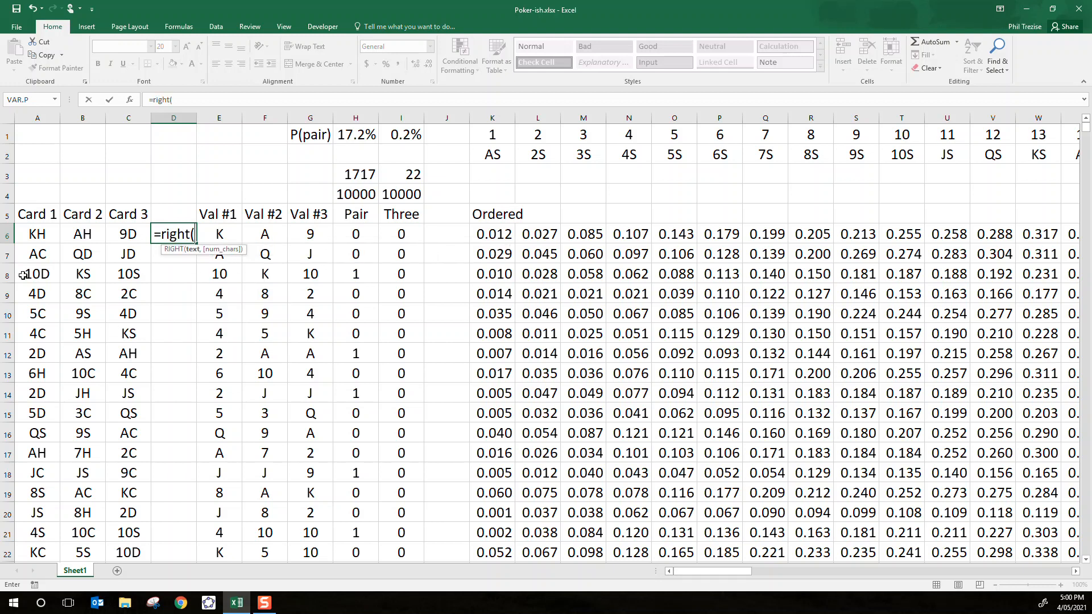
pyautogui.click(48, 236)
pyautogui.write(',1)')
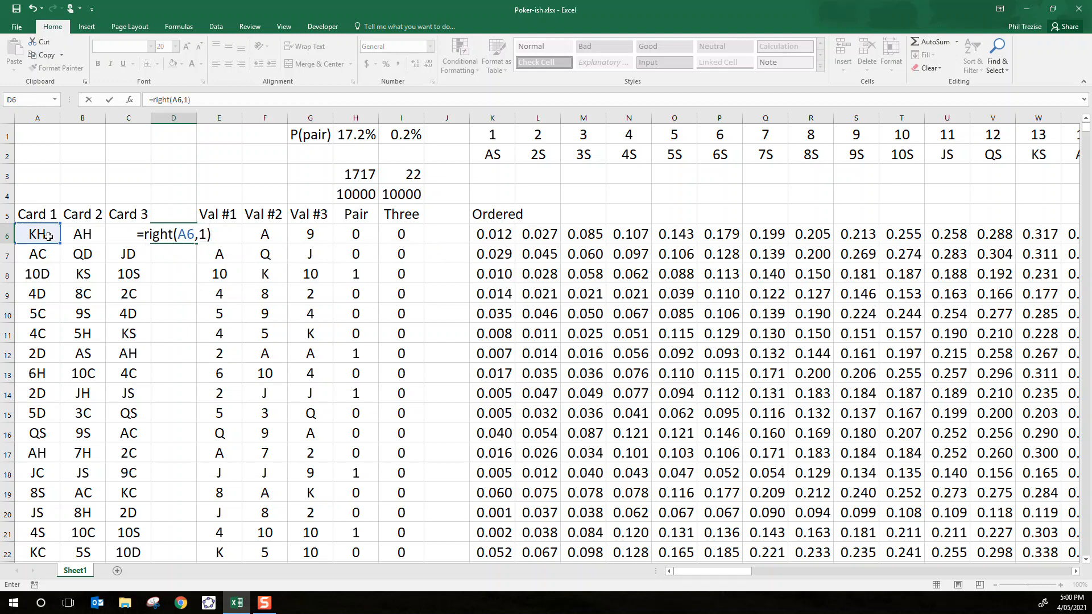
pyautogui.press('Return')
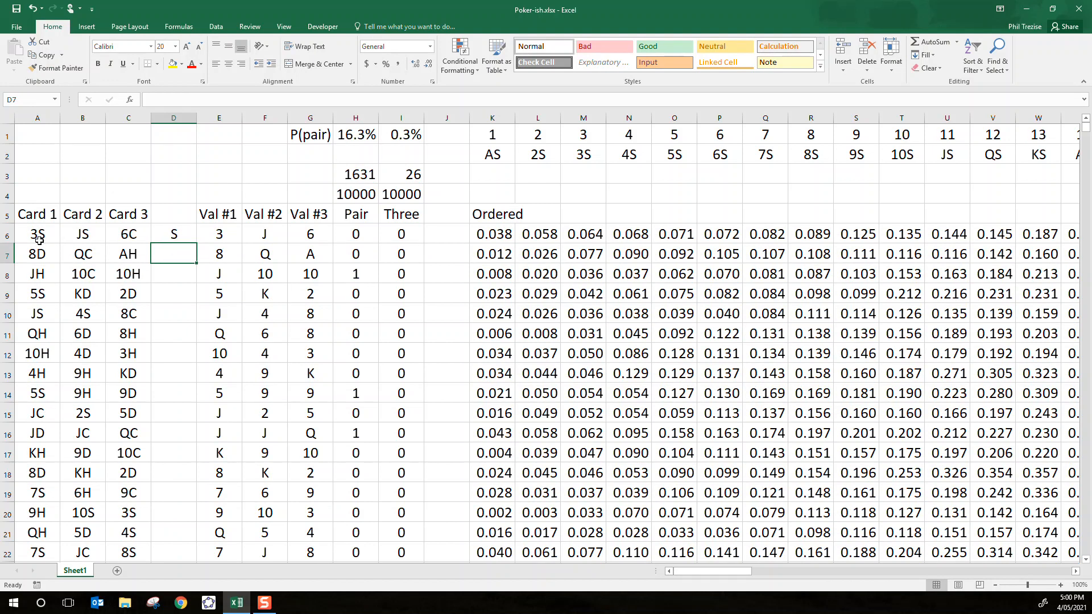
pyautogui.click(173, 234)
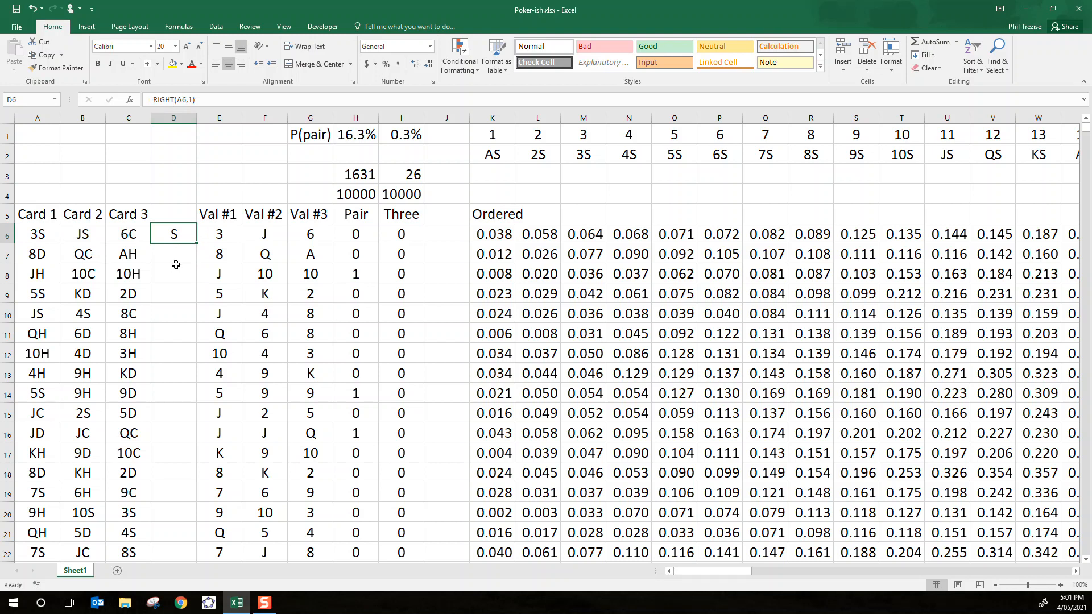
pyautogui.press('Delete')
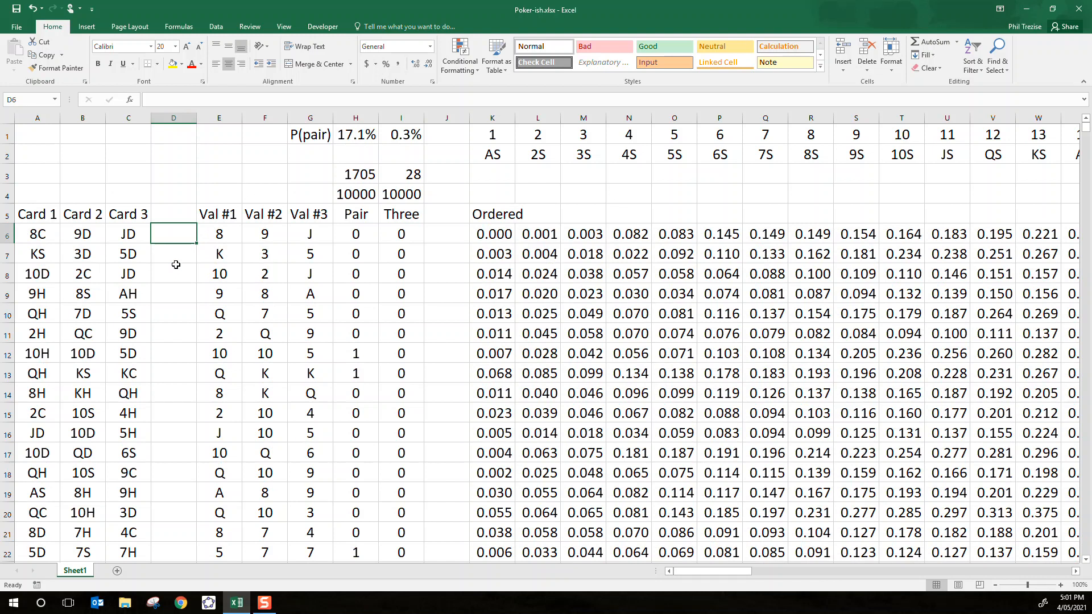
# - Examine the row 6 value formulas in columns E to G and the Pair formula in H6
pyautogui.press('Right')
pyautogui.press('Right')
pyautogui.press('Right')
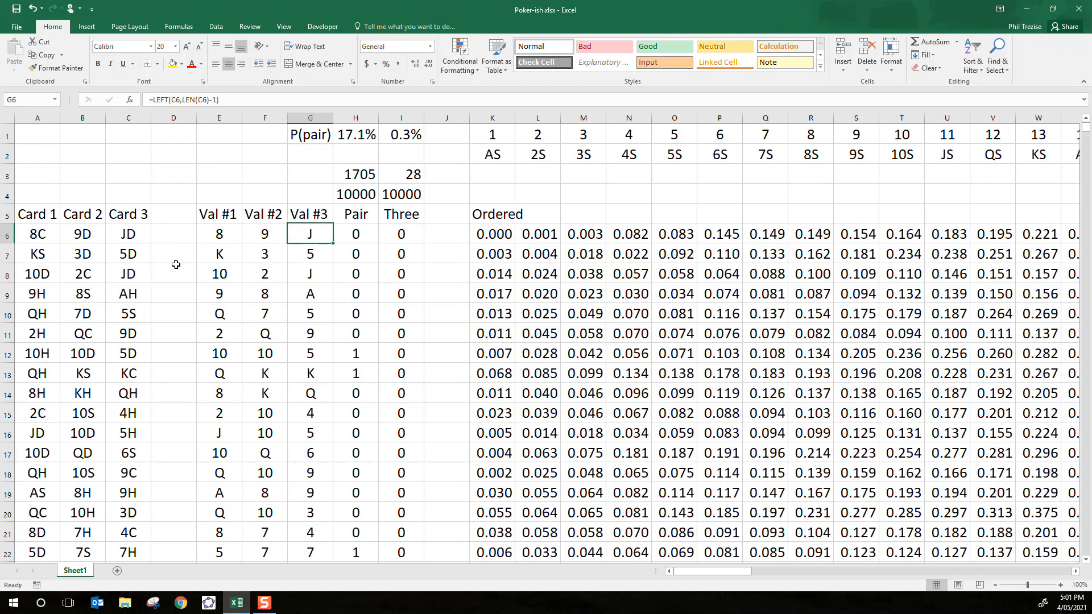
pyautogui.press('Left')
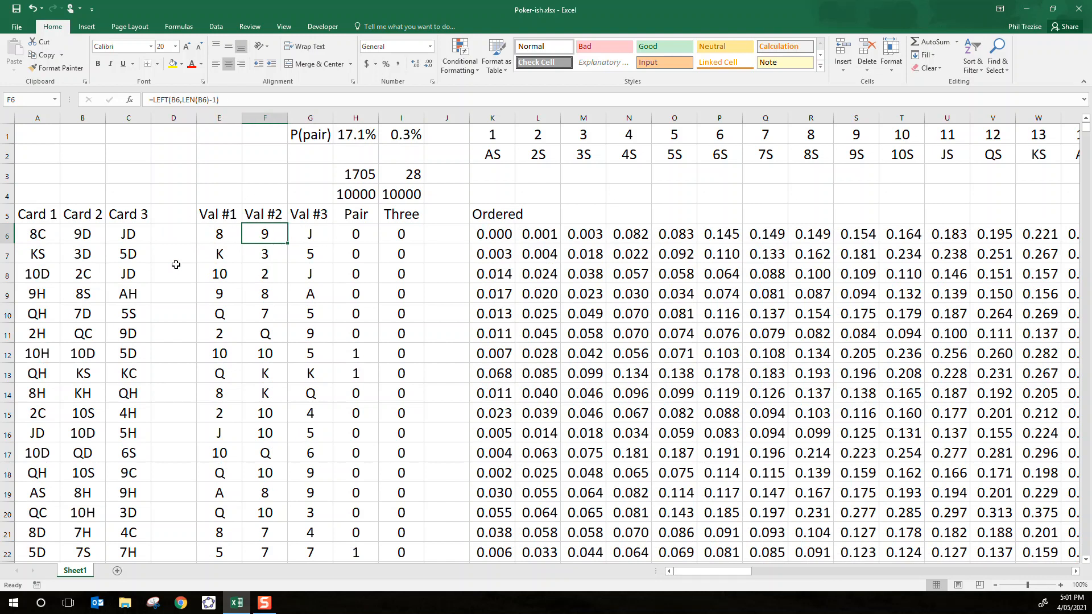
pyautogui.press('Right')
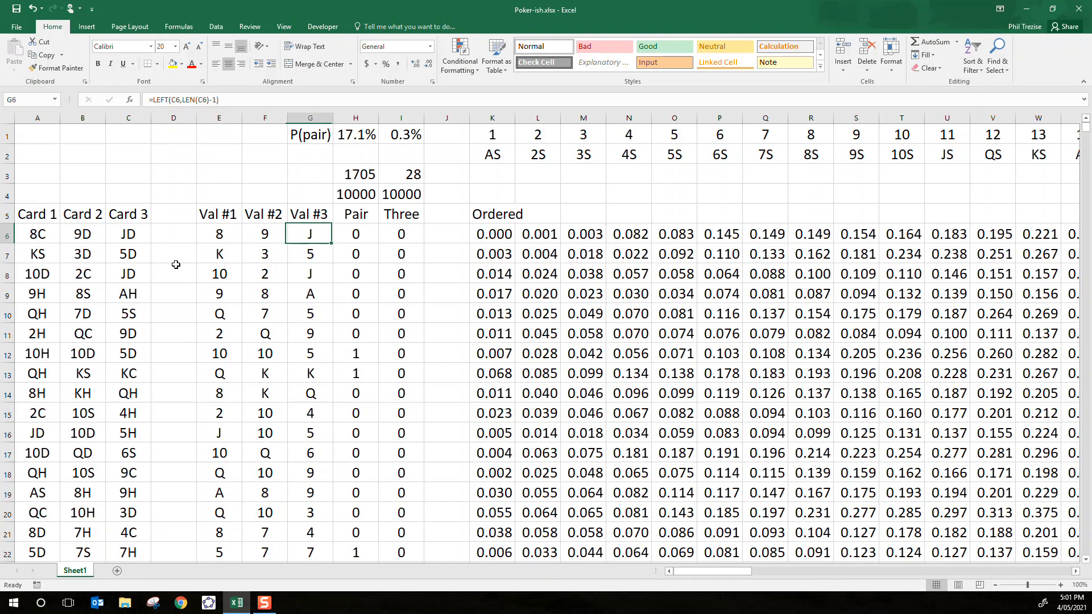
pyautogui.press('Right')
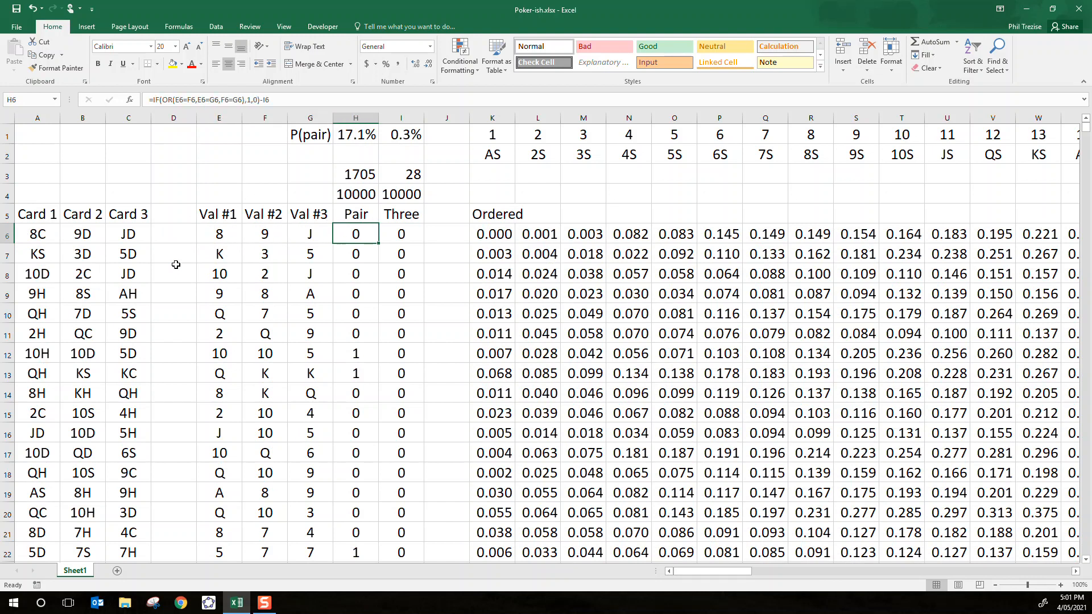
pyautogui.click(222, 234)
pyautogui.click(265, 233)
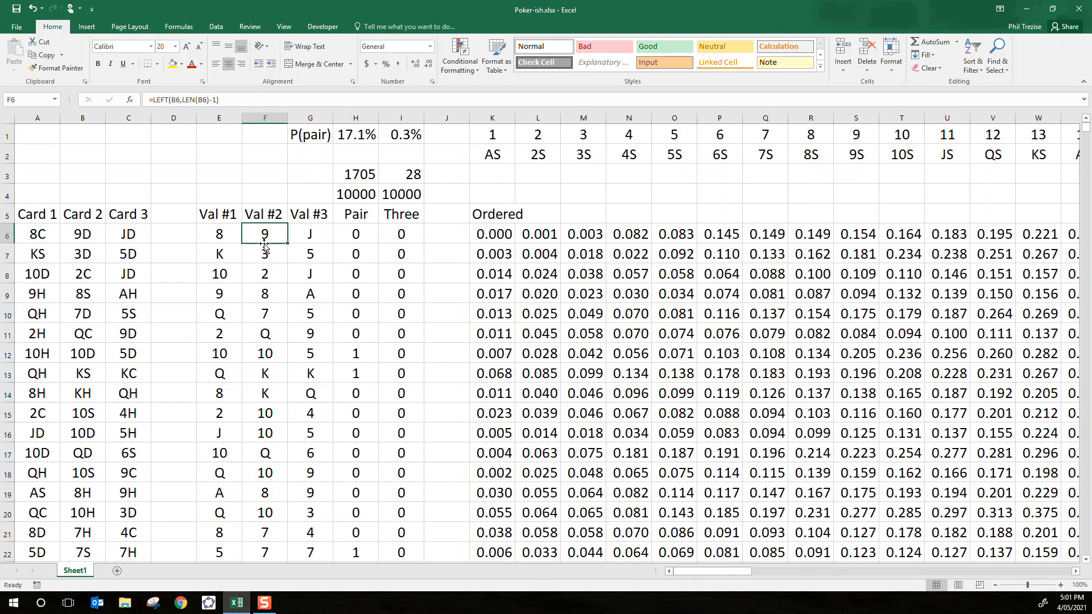
pyautogui.click(223, 236)
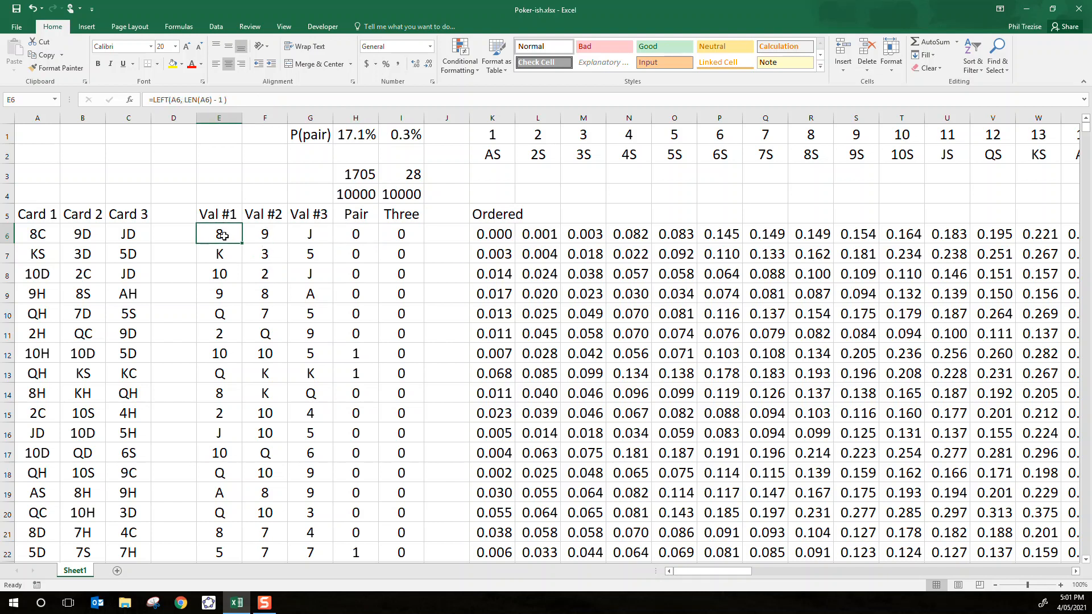
pyautogui.click(305, 236)
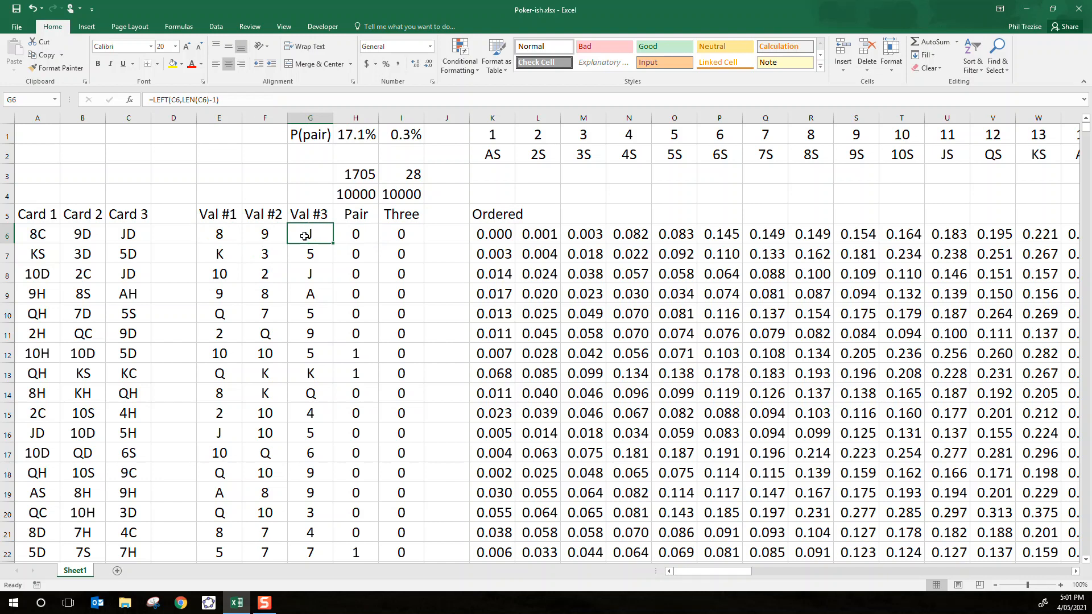
# - Reduce the Pair formula in H6 to =OR(E6=F6,E6=G6,F6=G6), removing the IF wrapper, its 1 and 0 outcomes and the I6 subtraction
pyautogui.click(266, 233)
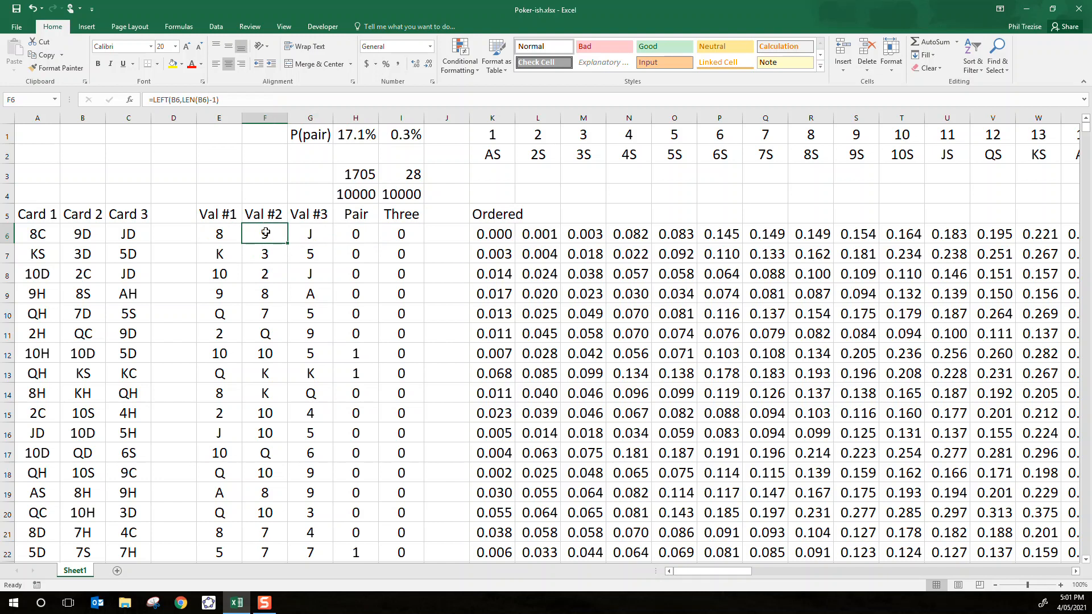
pyautogui.click(293, 235)
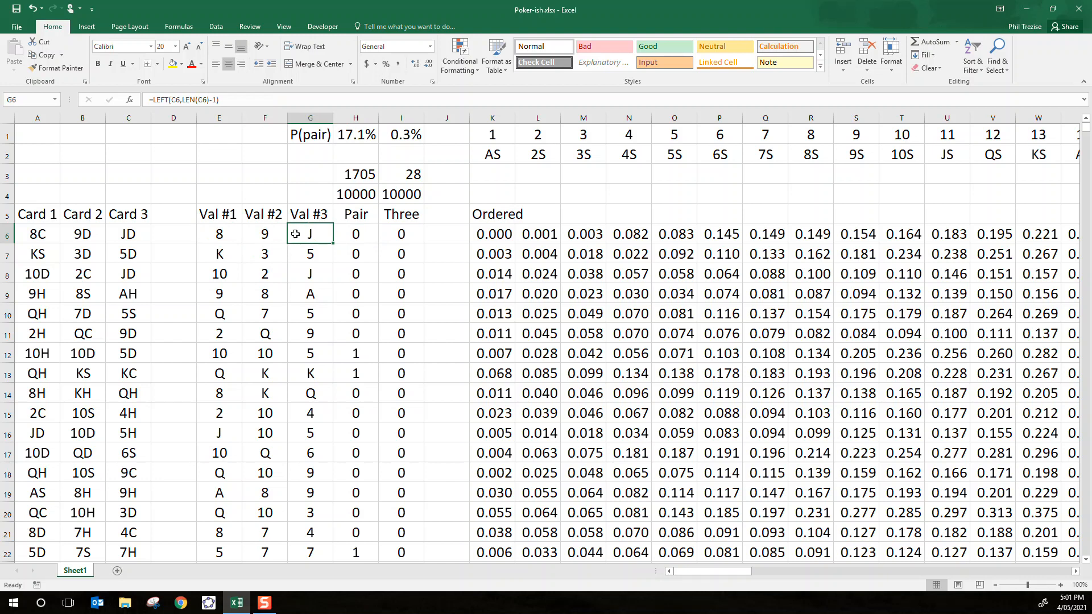
pyautogui.click(341, 234)
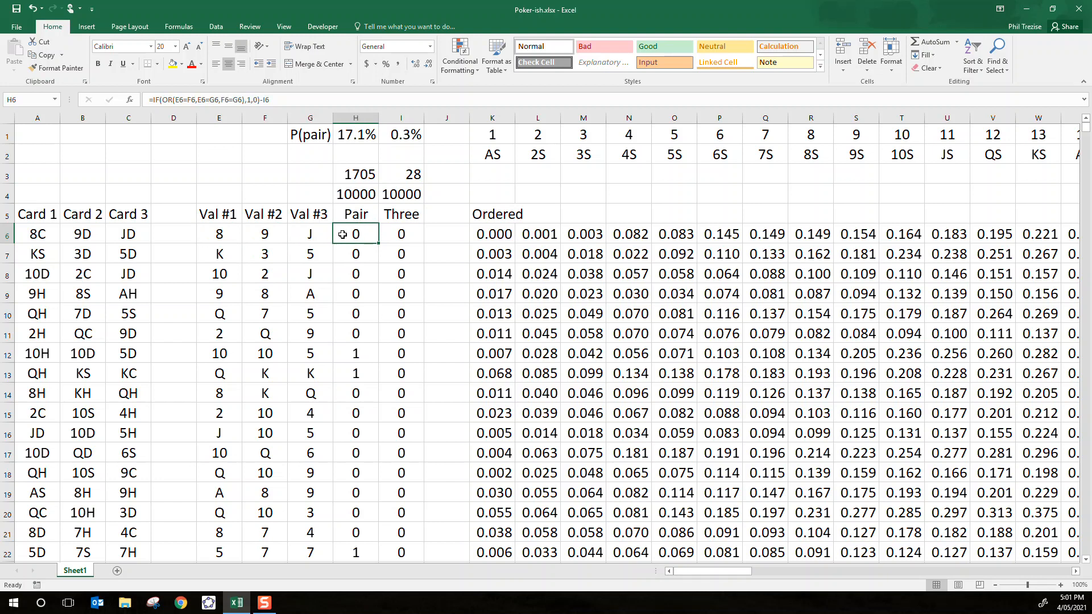
pyautogui.click(160, 100)
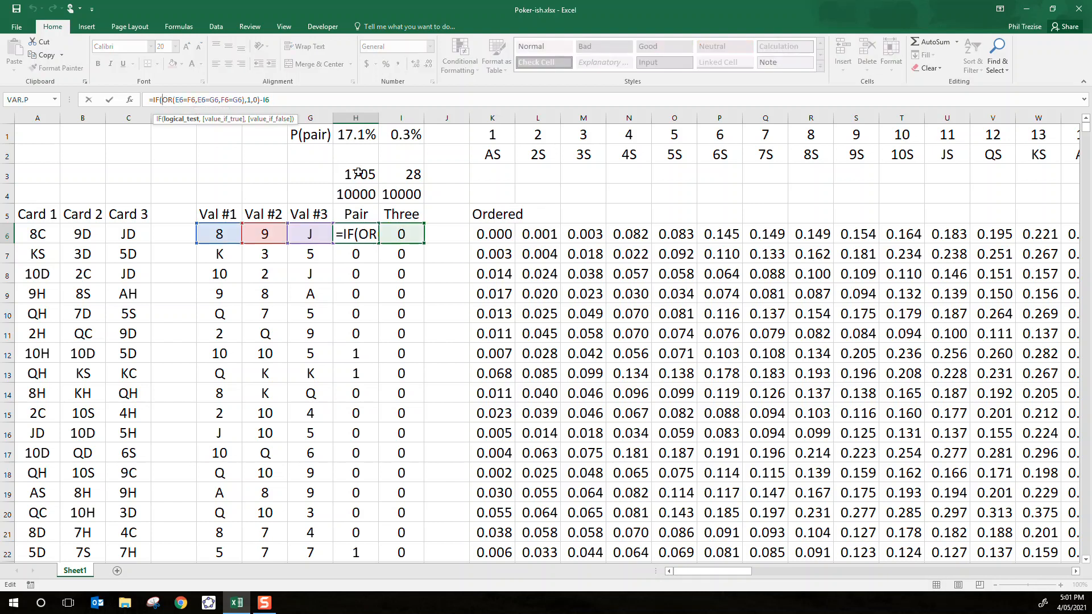
pyautogui.press('BackSpace')
pyautogui.press('BackSpace')
pyautogui.press('BackSpace')
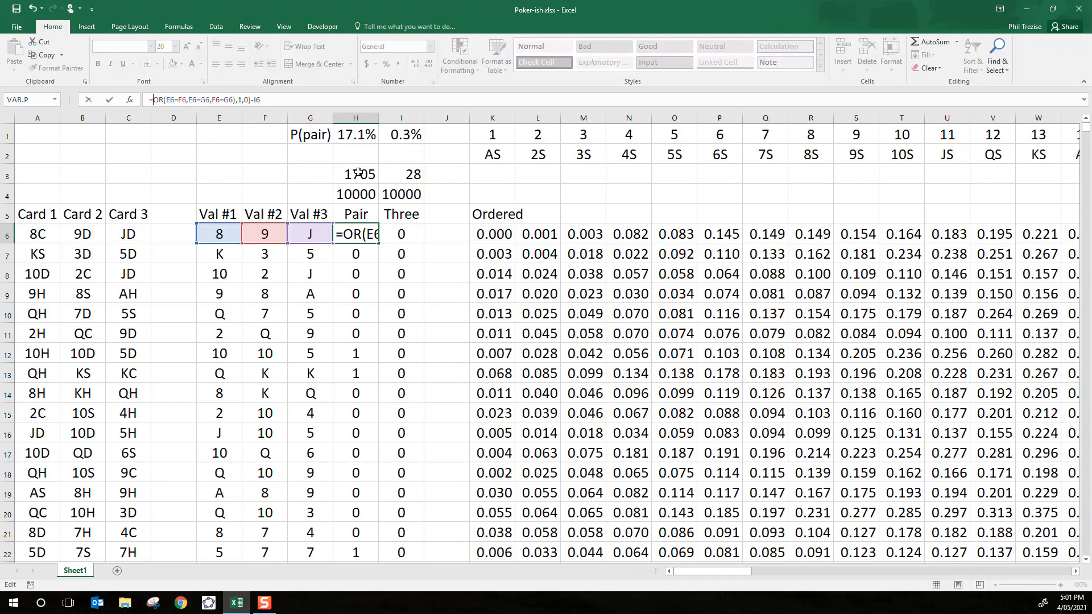
pyautogui.press('Right')
pyautogui.press('Right')
pyautogui.press('Right')
pyautogui.press('Right')
pyautogui.press('Right')
pyautogui.press('Right')
pyautogui.press('Right')
pyautogui.press('Right')
pyautogui.press('Right')
pyautogui.press('Right')
pyautogui.press('Right')
pyautogui.press('Right')
pyautogui.press('Right')
pyautogui.press('Right')
pyautogui.press('Right')
pyautogui.press('Right')
pyautogui.press('Right')
pyautogui.press('Right')
pyautogui.press('Right')
pyautogui.press('Delete')
pyautogui.press('Delete')
pyautogui.press('Delete')
pyautogui.press('Delete')
pyautogui.press('Delete')
pyautogui.press('Delete')
pyautogui.press('Delete')
pyautogui.press('Delete')
pyautogui.press('Return')
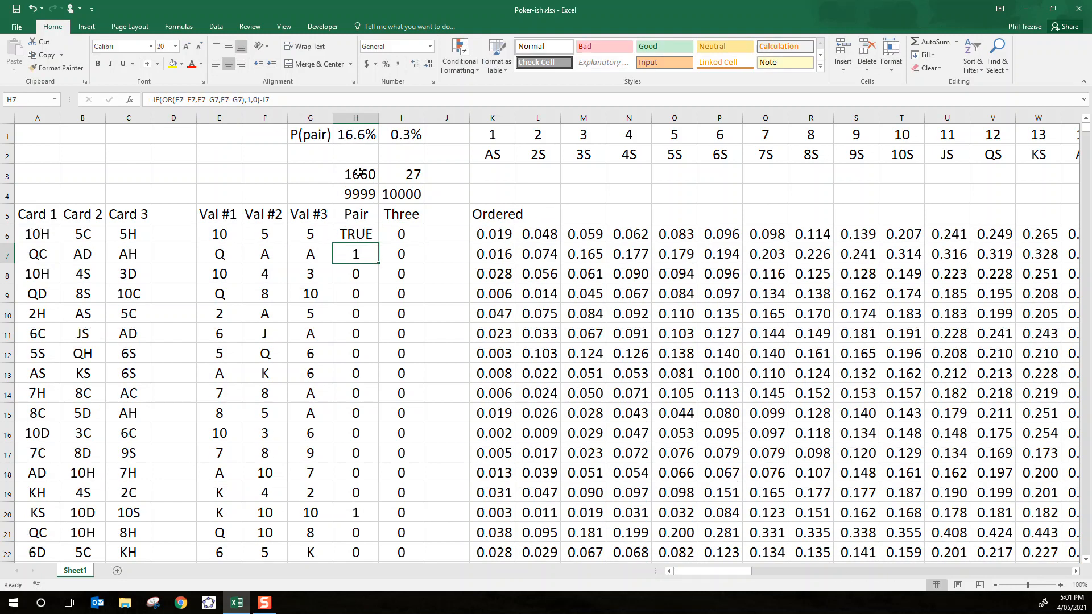
pyautogui.press('Up')
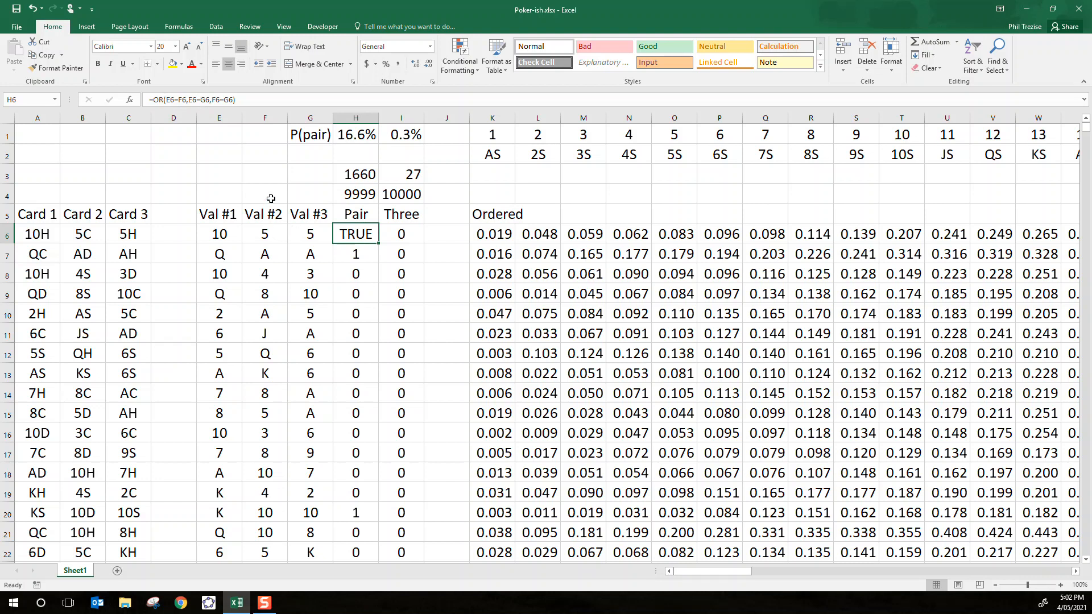
# - Recalculate the simulated hands repeatedly and compare the OR result in H6 with the three card values in row 6
pyautogui.press('F9')
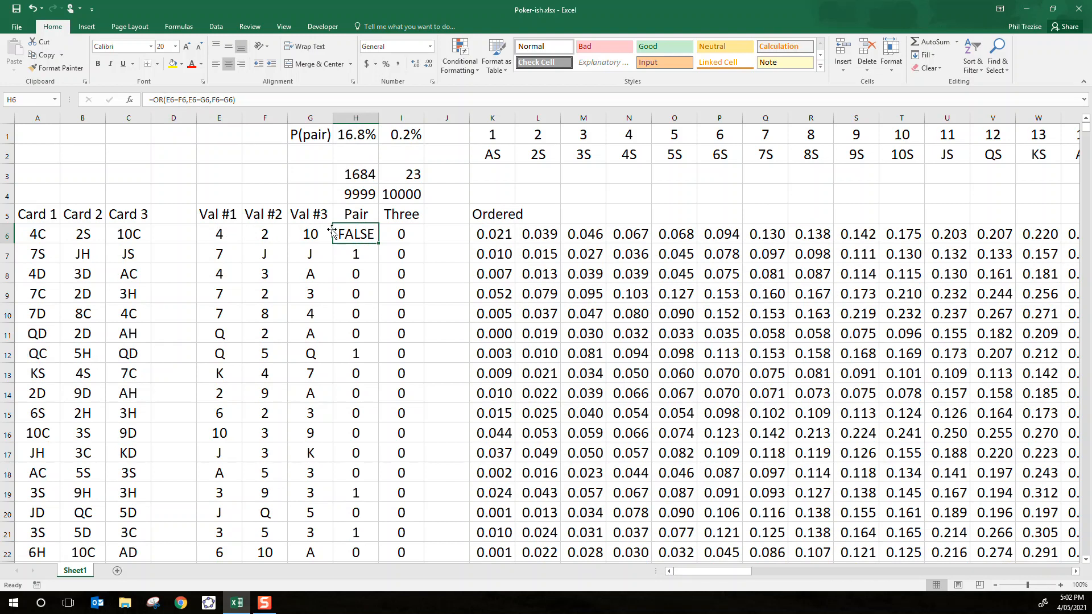
pyautogui.press('F9')
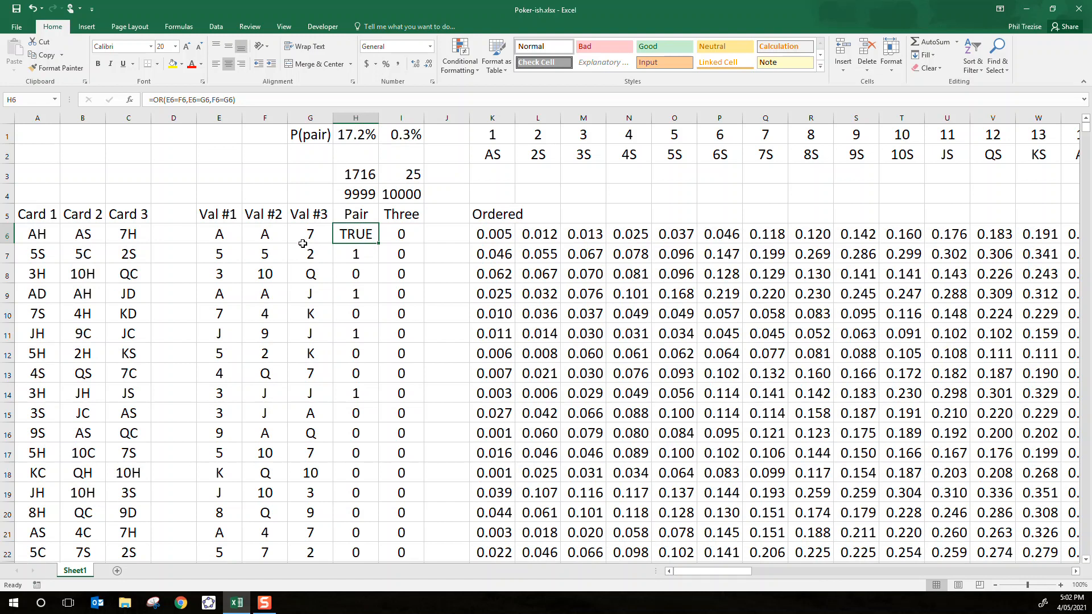
pyautogui.press('F9')
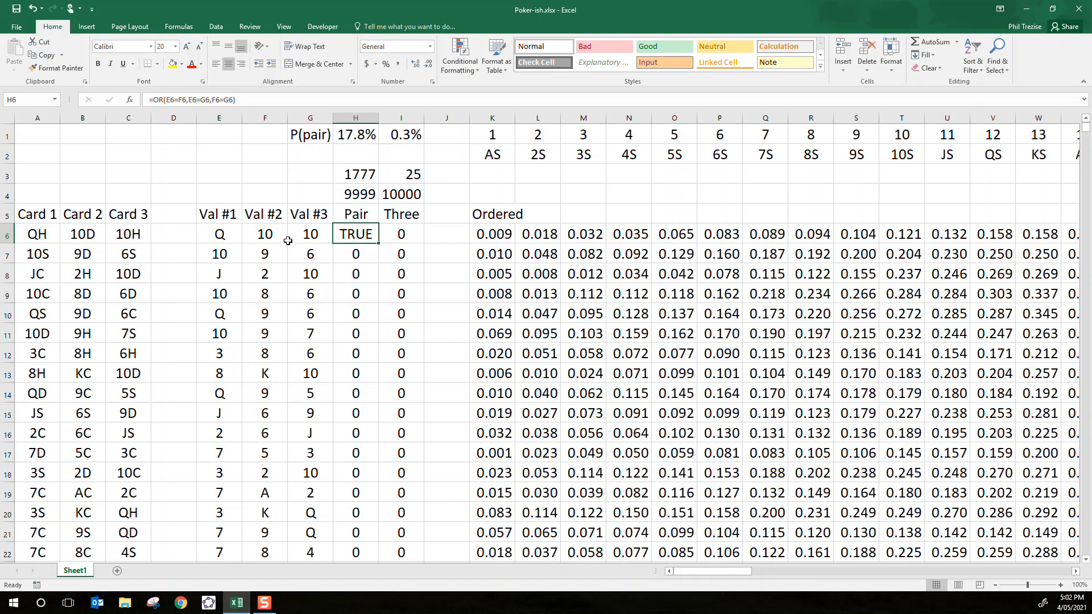
pyautogui.press('F9')
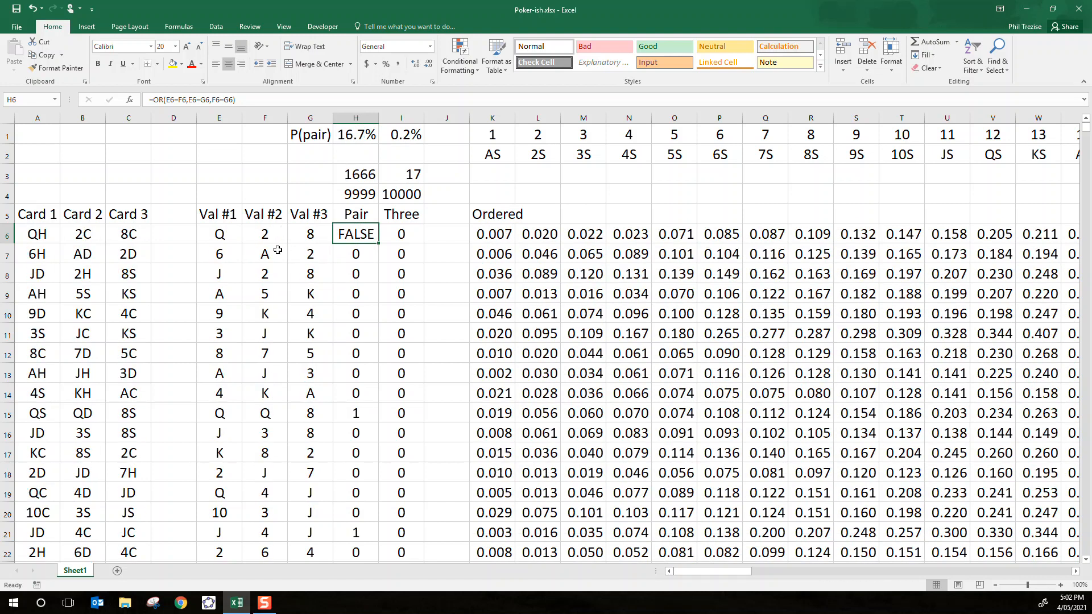
pyautogui.press('F9')
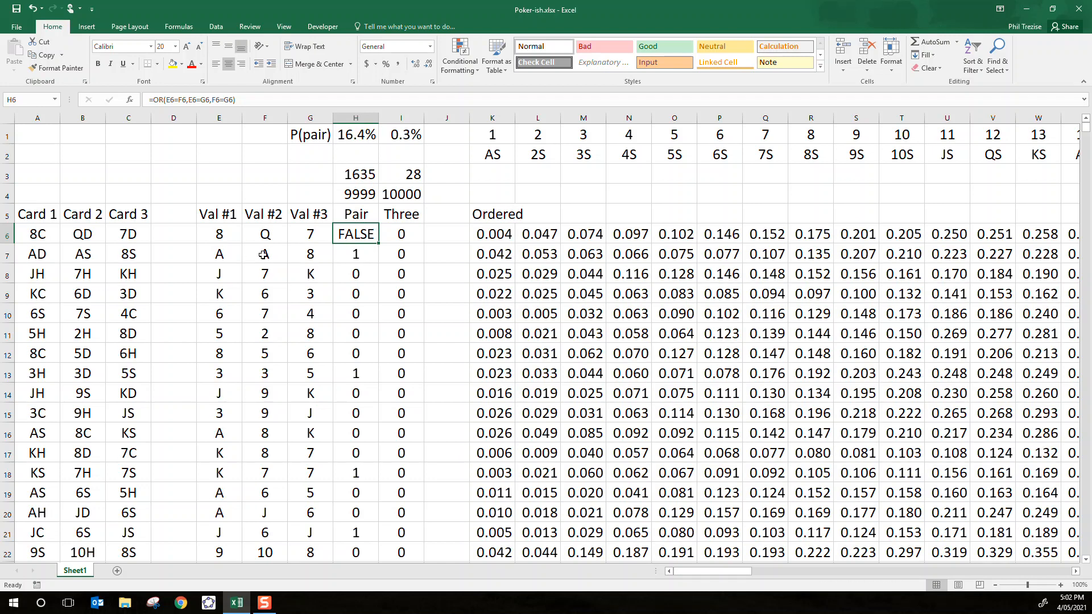
pyautogui.press('F9')
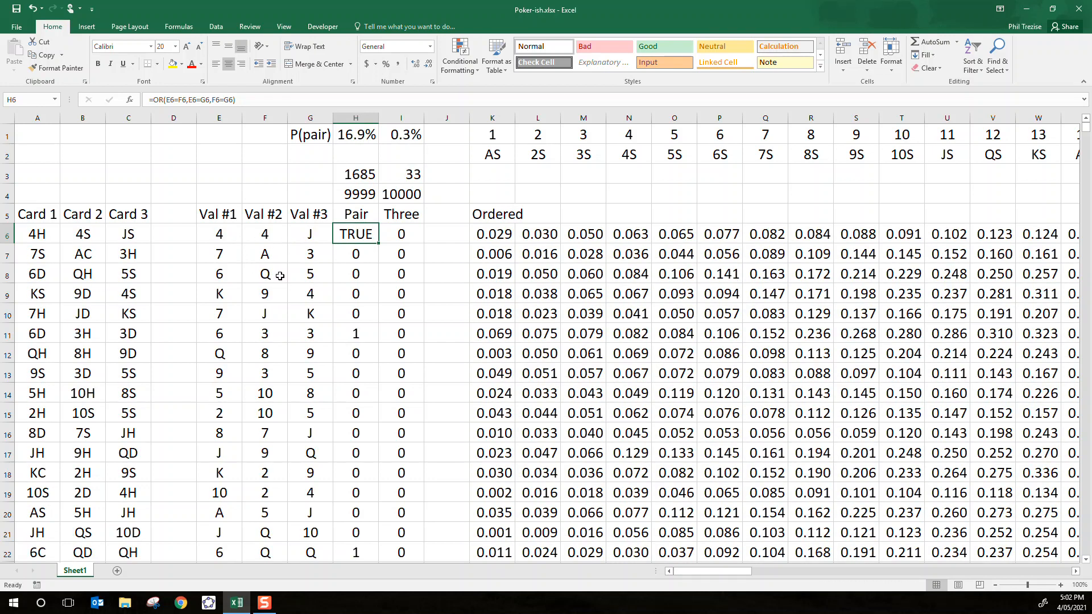
pyautogui.press('F9')
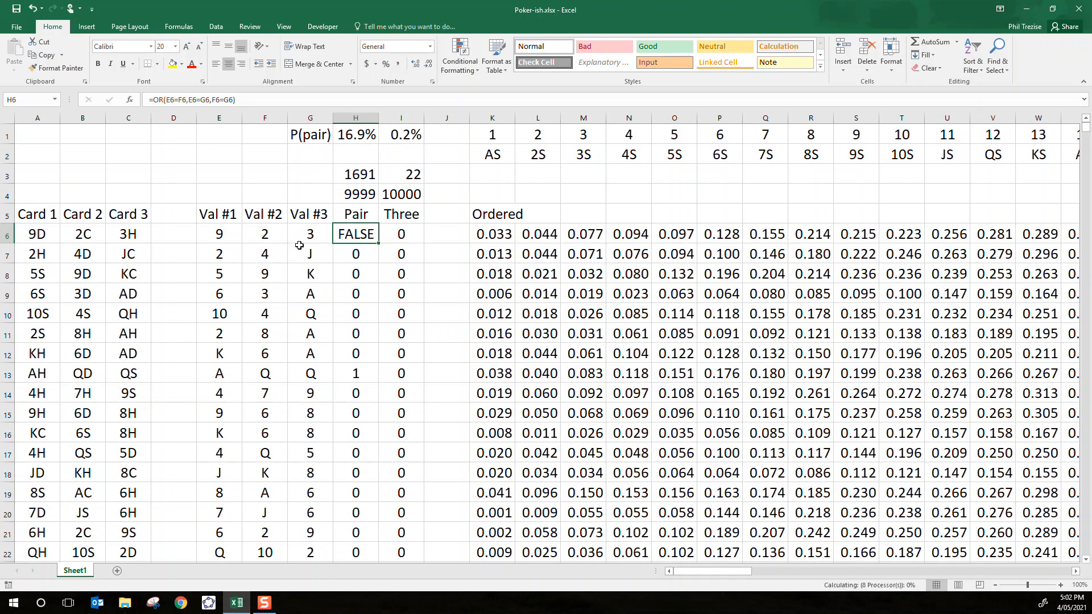
pyautogui.press('F9')
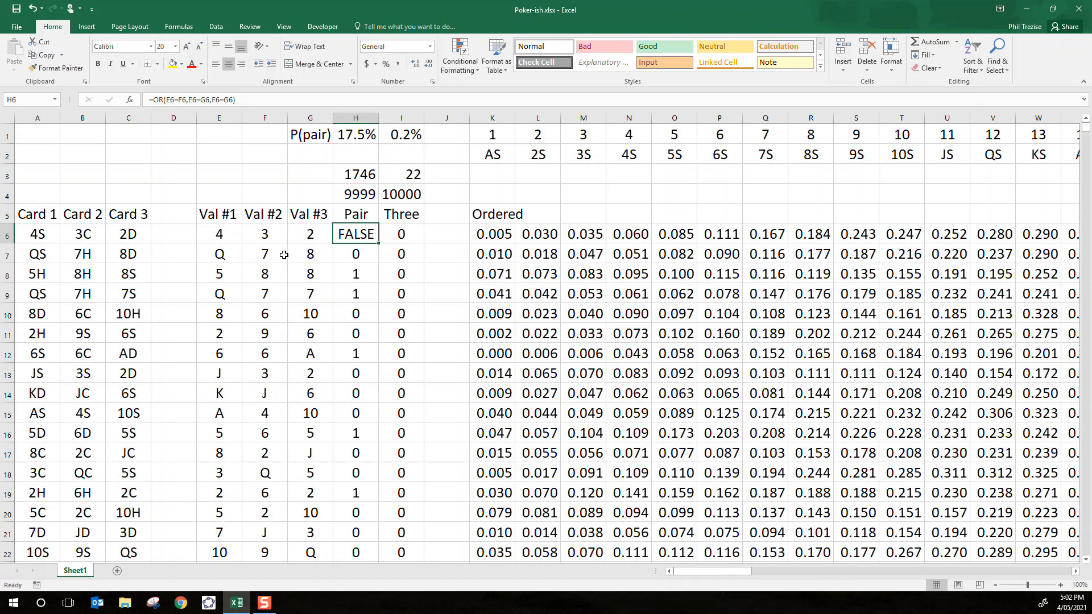
pyautogui.press('F9')
pyautogui.press('F9')
pyautogui.press('F9')
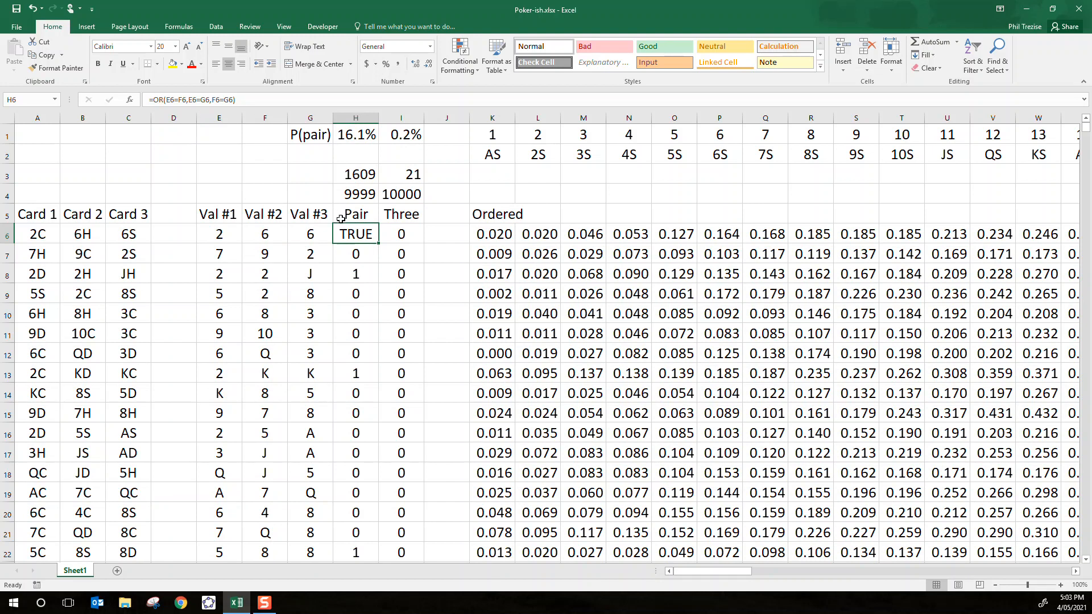
# - Reduce the Three formula in I6 to =AND(E6=F6,F6=G6), removing the IF wrapper and its 1 and 0 outcomes
pyautogui.click(399, 239)
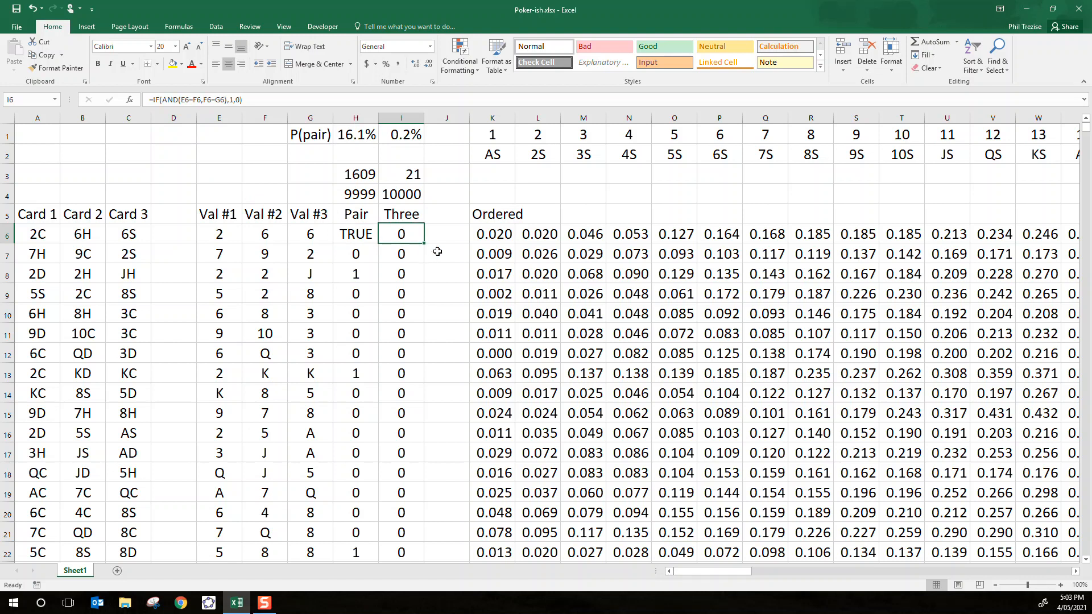
pyautogui.click(155, 100)
pyautogui.press('Delete')
pyautogui.press('Delete')
pyautogui.press('Delete')
pyautogui.press('Right')
pyautogui.press('Right')
pyautogui.press('Right')
pyautogui.press('Right')
pyautogui.press('Right')
pyautogui.press('Right')
pyautogui.press('Right')
pyautogui.press('Right')
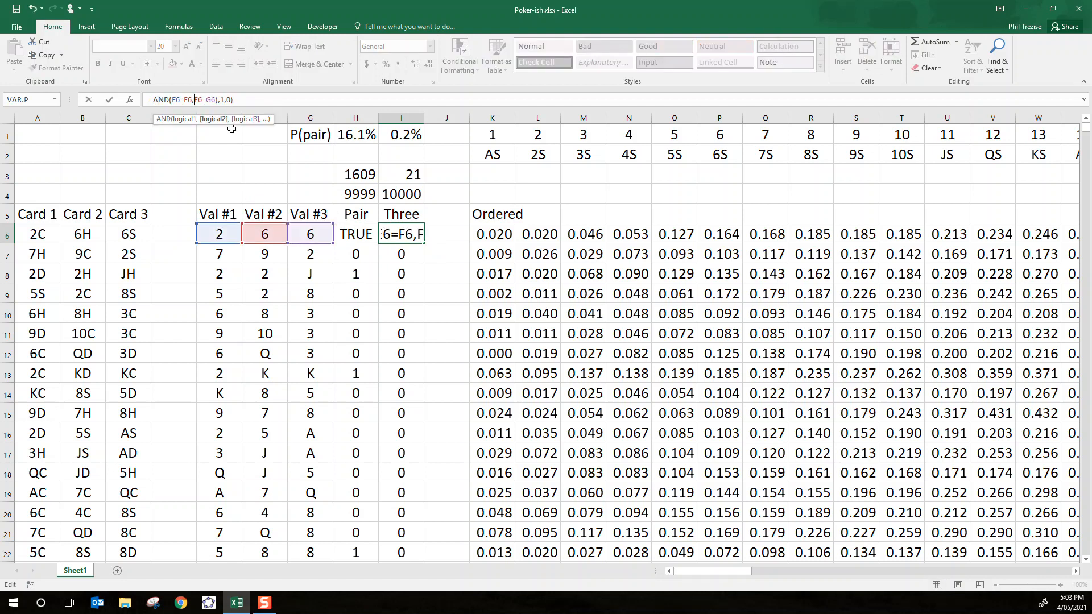
pyautogui.press('Right')
pyautogui.press('Right')
pyautogui.press('Right')
pyautogui.press('Right')
pyautogui.press('Right')
pyautogui.press('Right')
pyautogui.press('Right')
pyautogui.press('Right')
pyautogui.press('Delete')
pyautogui.press('Delete')
pyautogui.press('Delete')
pyautogui.press('Delete')
pyautogui.press('Delete')
pyautogui.press('Return')
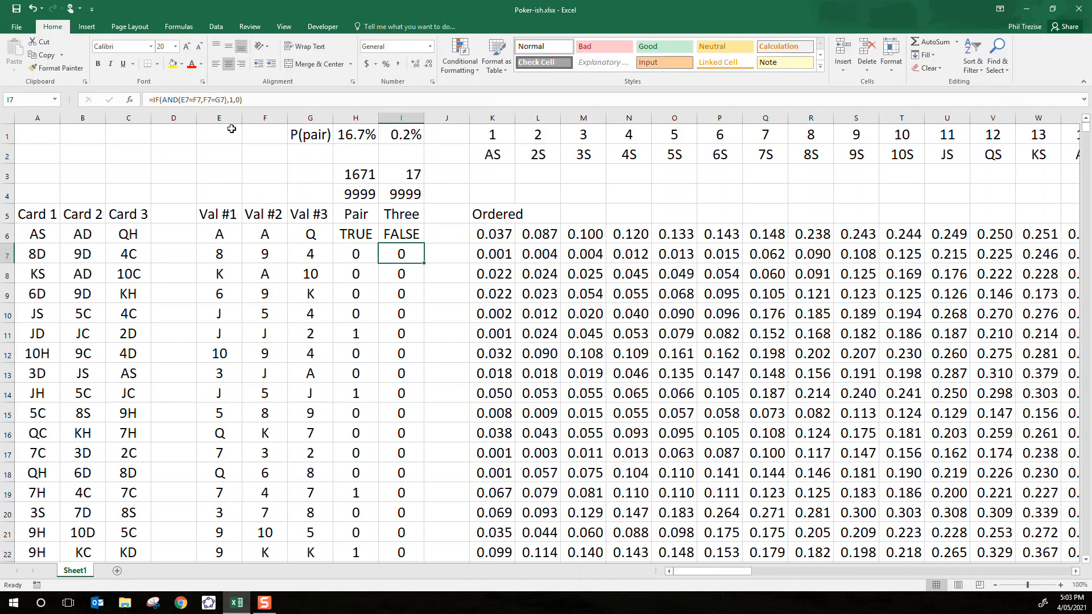
pyautogui.press('Up')
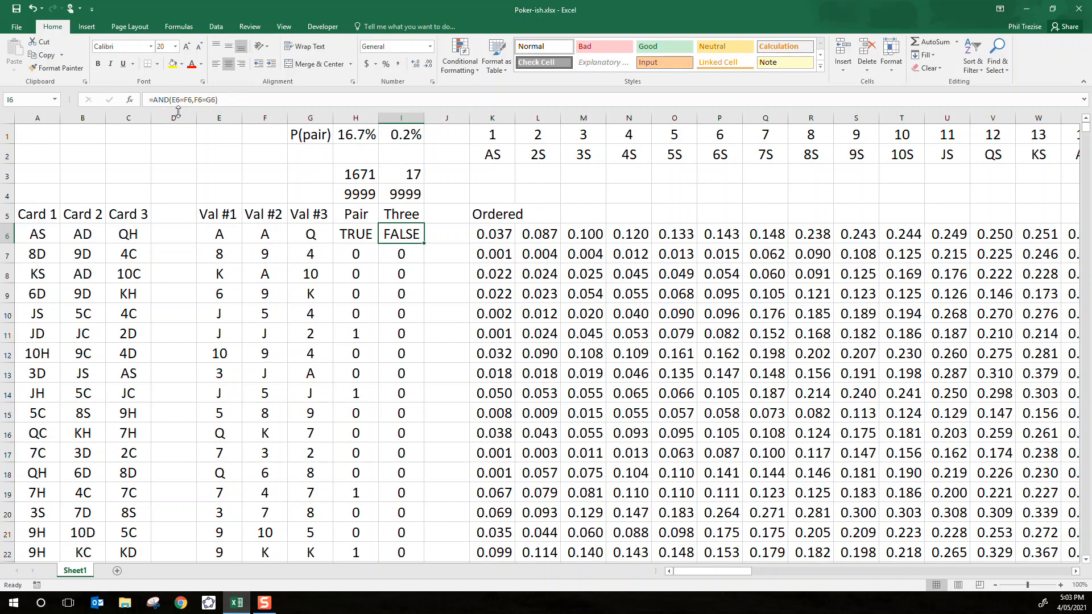
# - Review the AND formula in I6 and recalculate the hands several times to check its result against the row 6 card values
pyautogui.click(152, 99)
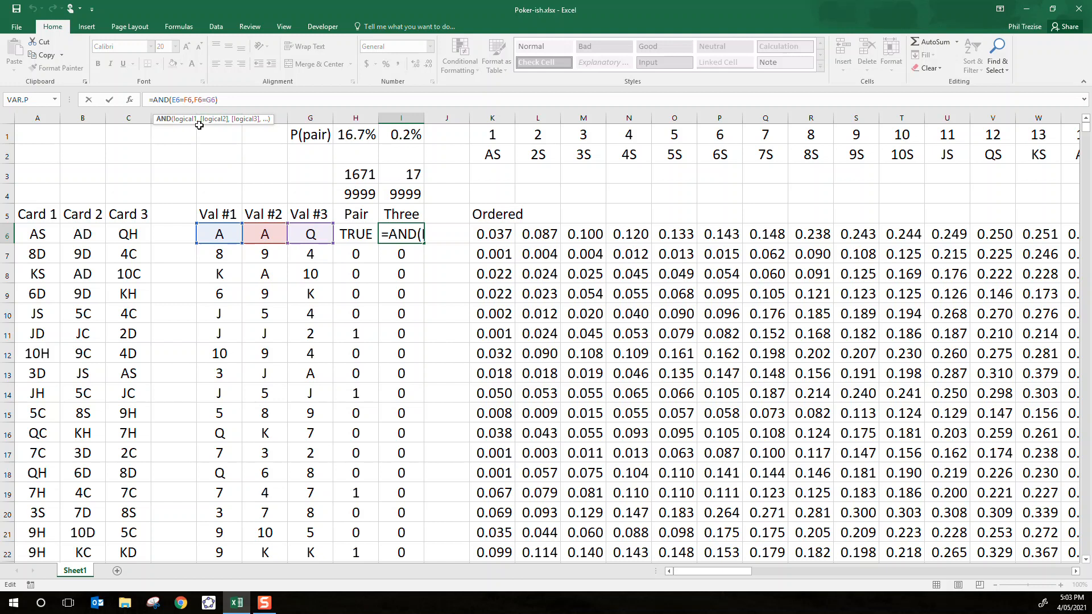
pyautogui.press('Return')
pyautogui.click(415, 236)
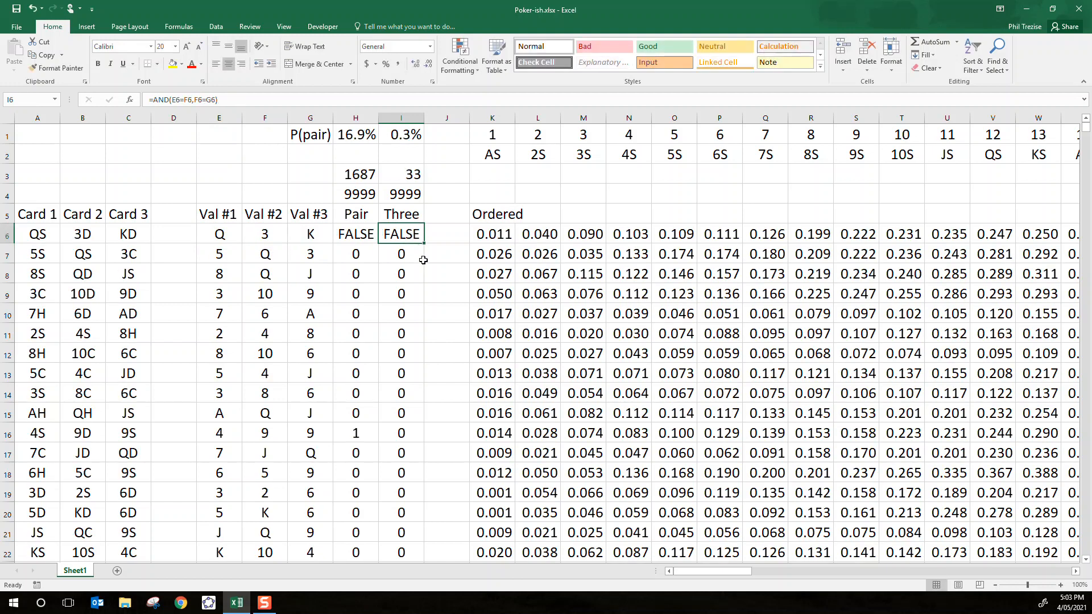
pyautogui.press('F9')
pyautogui.press('F9')
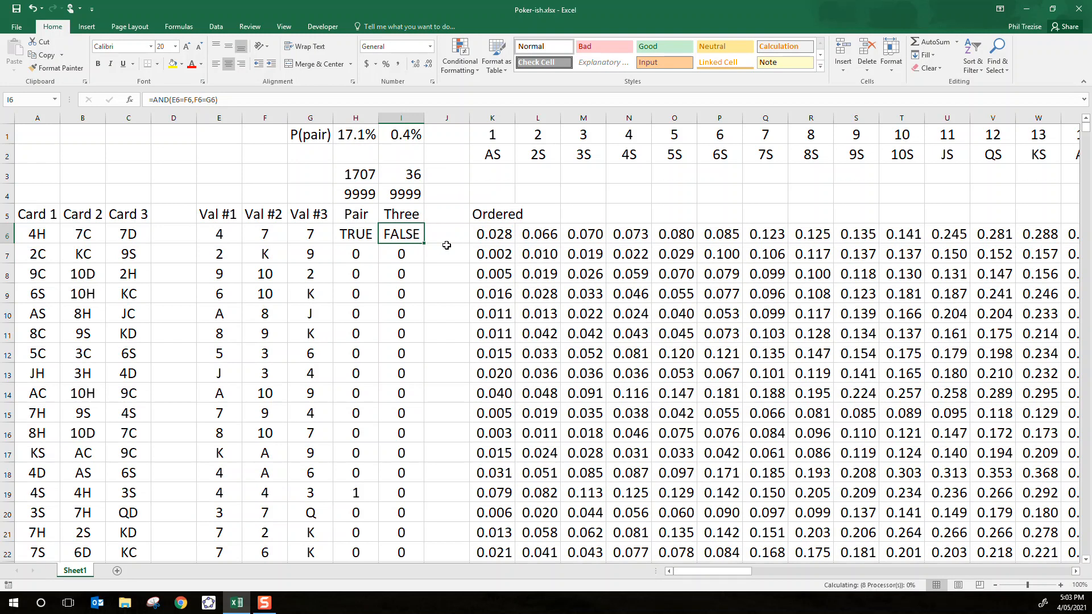
pyautogui.press('F9')
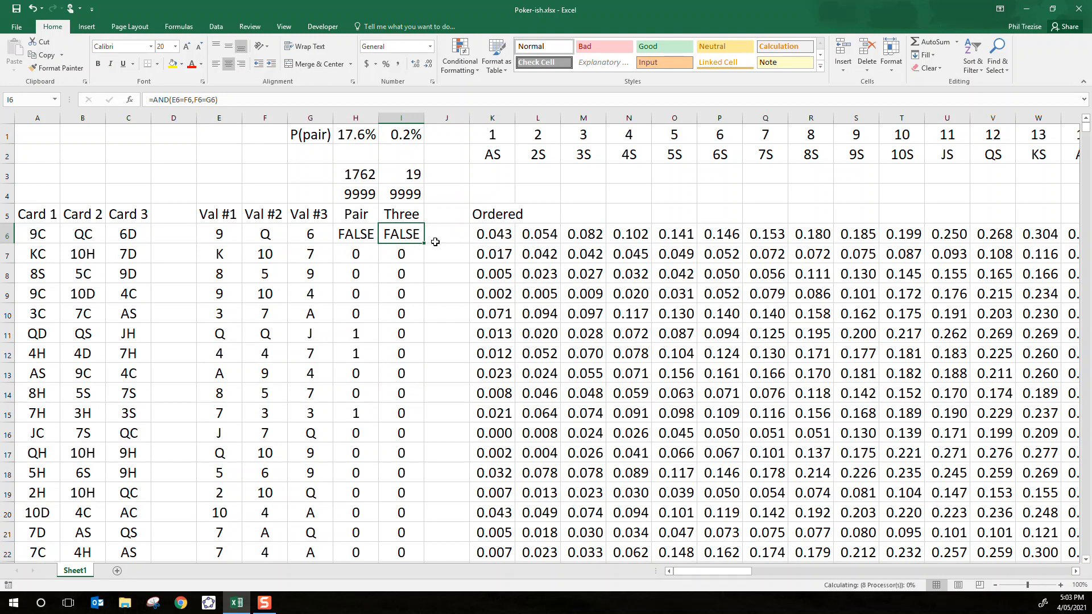
pyautogui.press('F9')
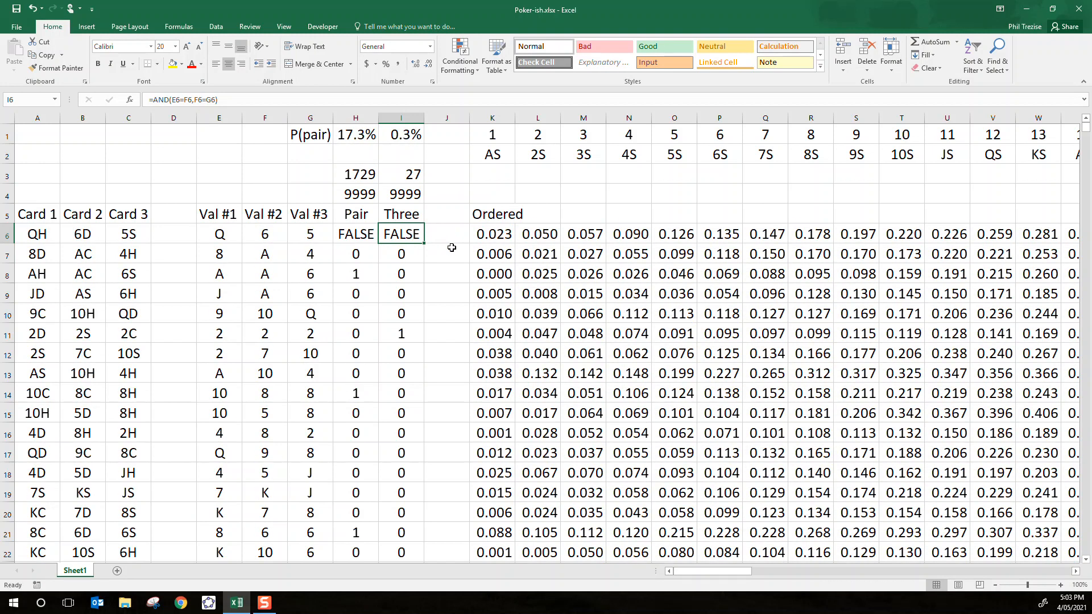
pyautogui.press('F9')
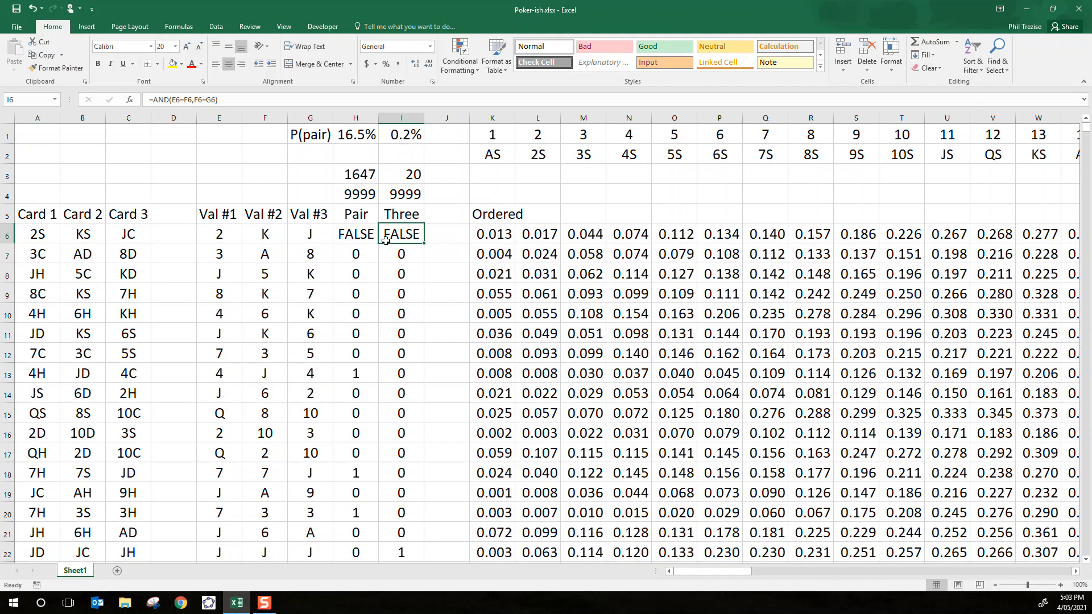
# - Wrap the AND test in I6 in an IF so the formula reads = IF( AND(E6=F6,F6=G6), 1, 0)
pyautogui.click(157, 99)
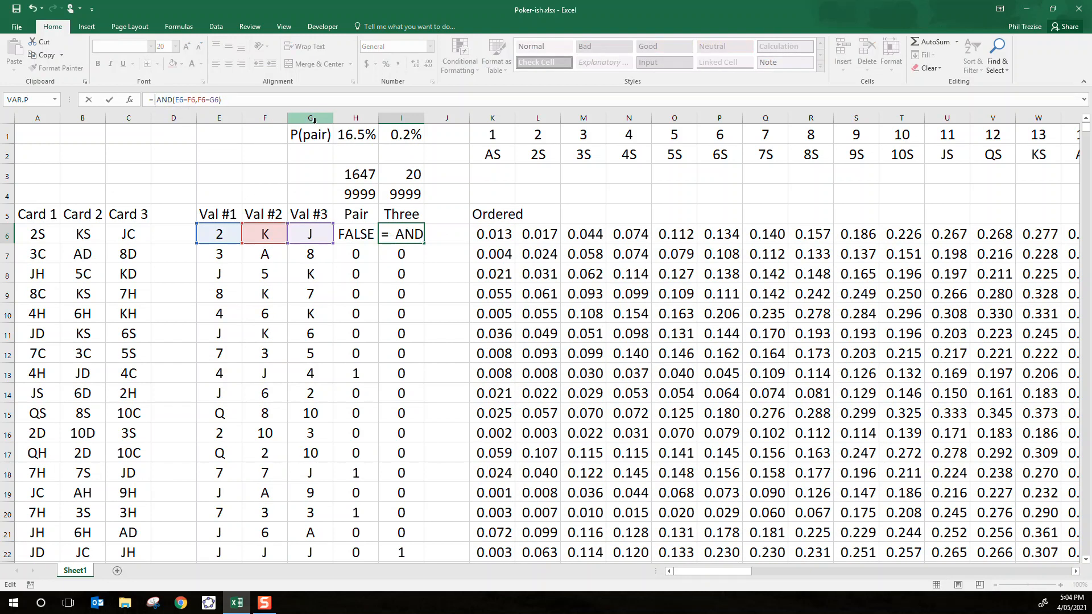
pyautogui.write('if(')
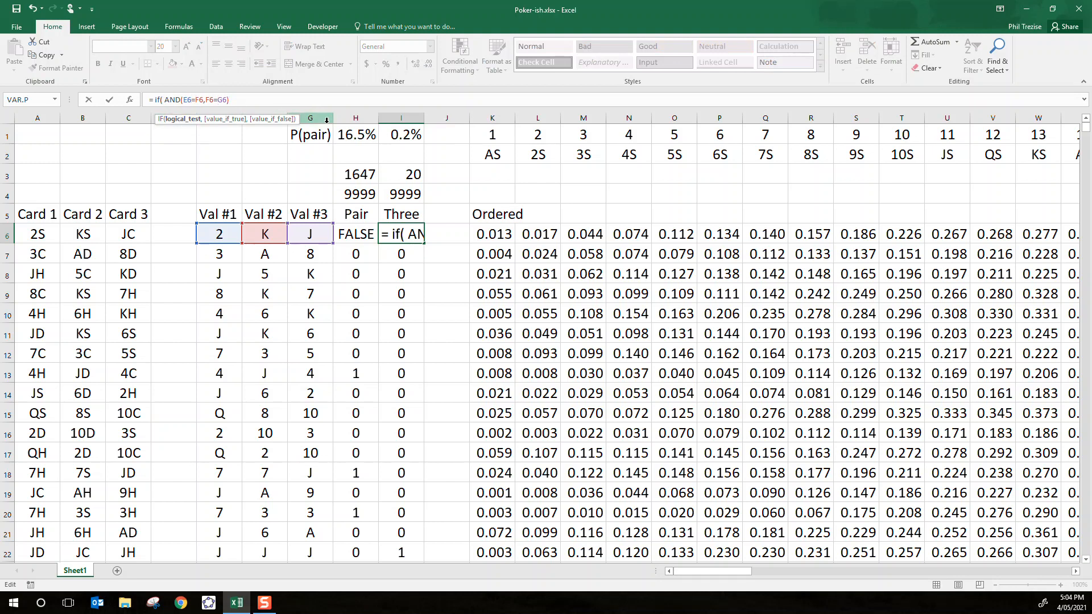
pyautogui.write(', ')
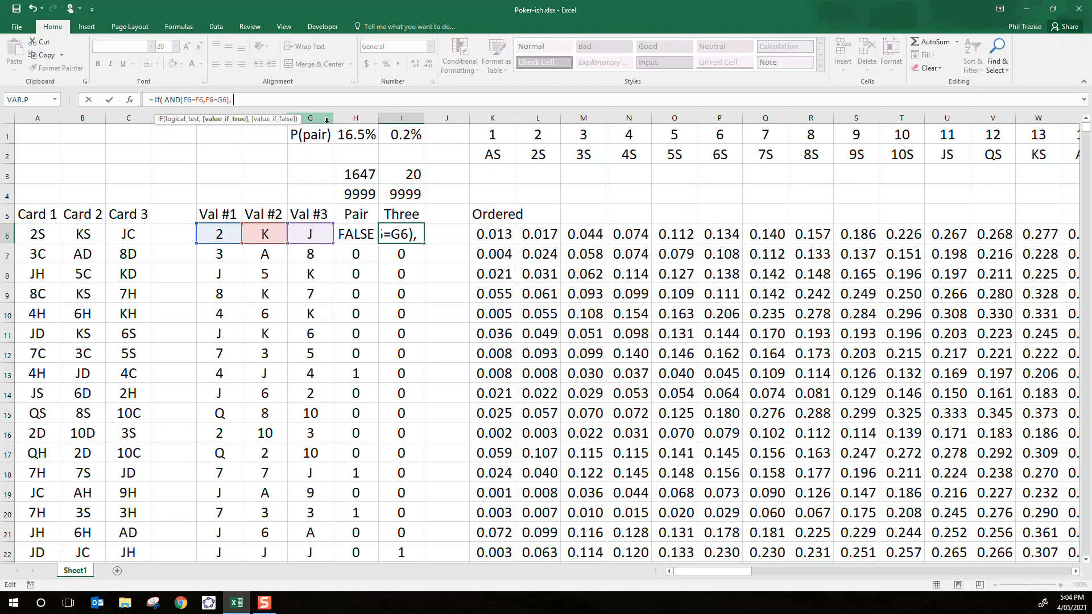
pyautogui.write('1,')
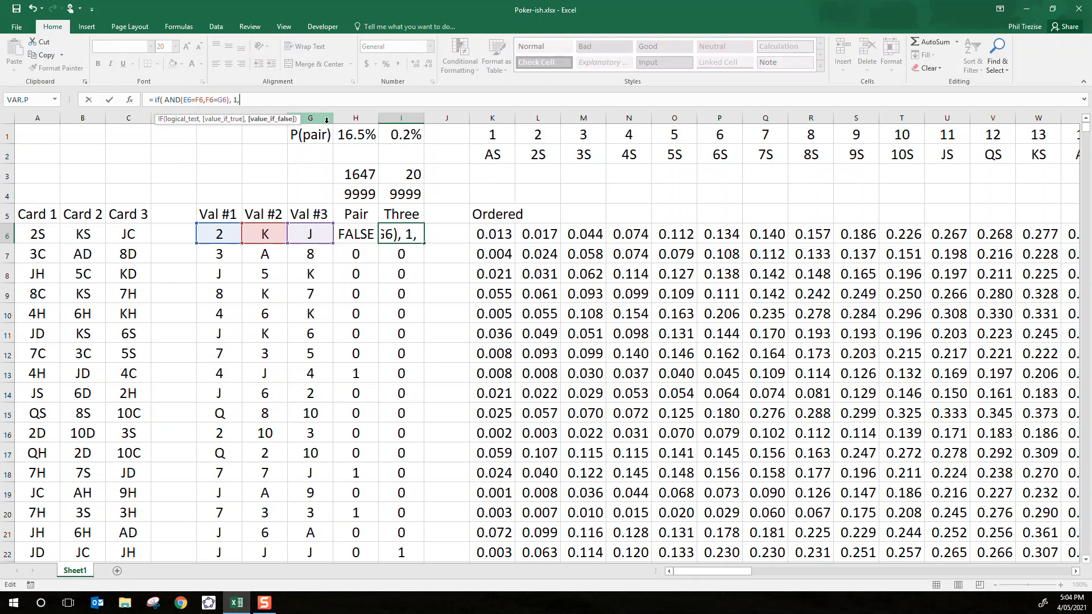
pyautogui.write(' 0')
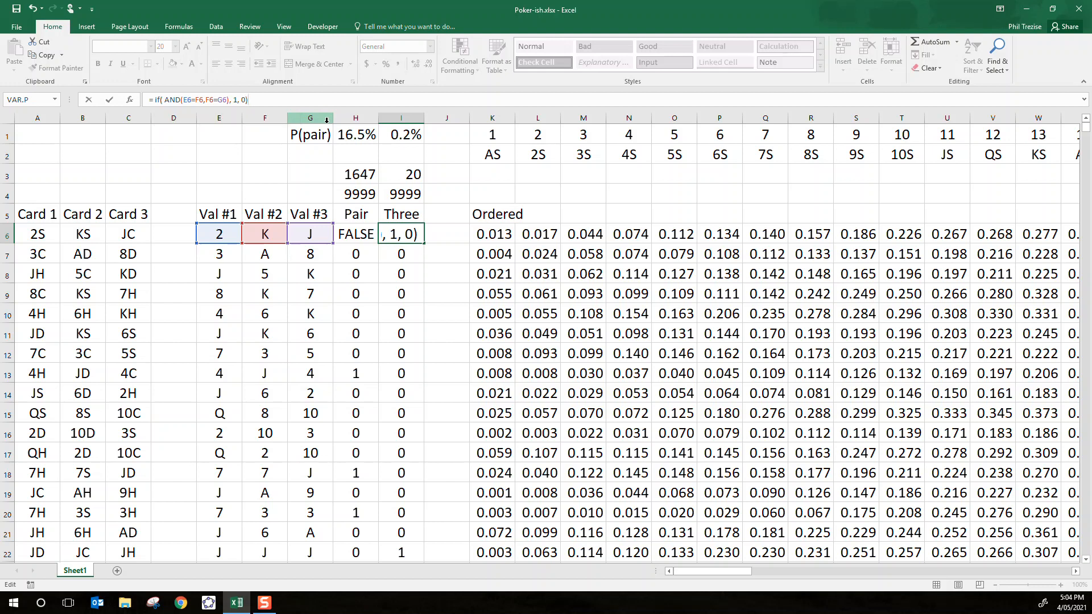
pyautogui.press('Return')
pyautogui.press('Up')
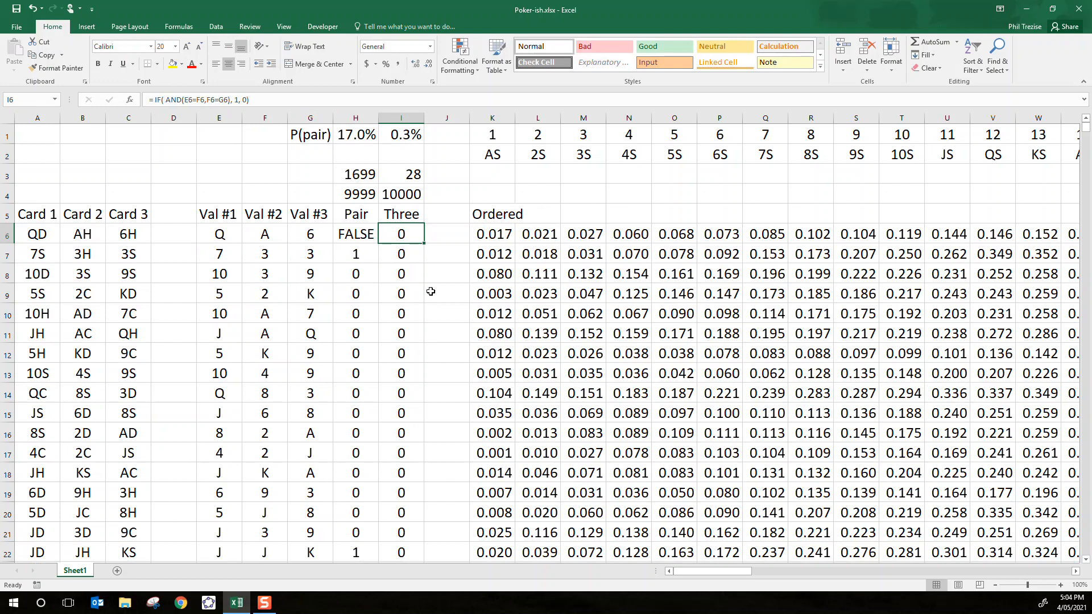
# - Examine the sum formula in I3, look down the Three column for a three-of-a-kind hand, inspect I846, and return to the first rows
pyautogui.click(409, 177)
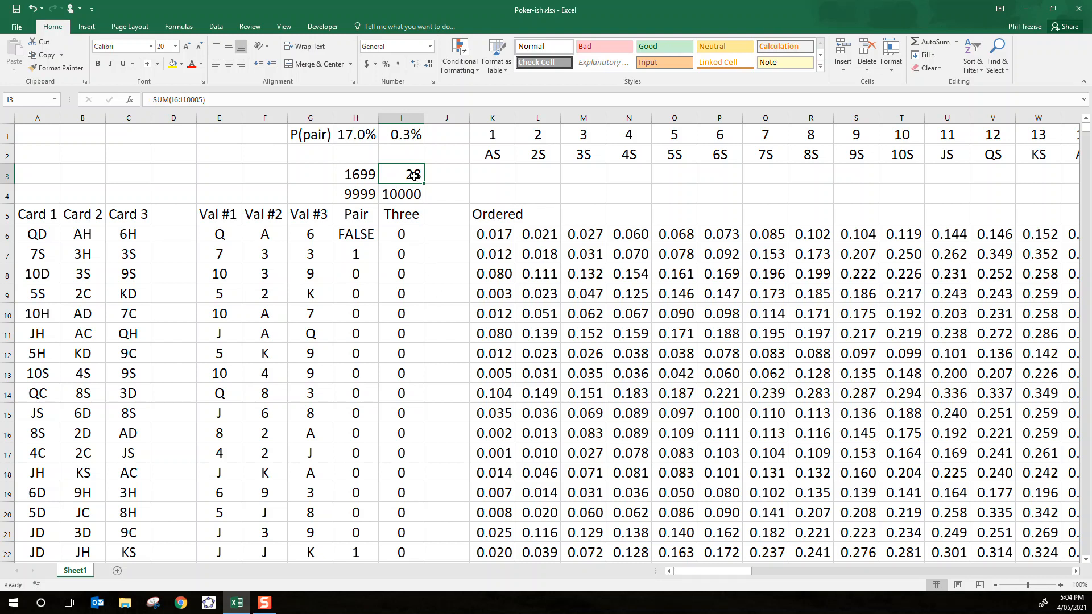
pyautogui.scroll(-8, 413, 438)
pyautogui.scroll(-20, 413, 430)
pyautogui.scroll(-20, 411, 427)
pyautogui.scroll(-20, 411, 429)
pyautogui.scroll(-20, 412, 428)
pyautogui.scroll(-20, 412, 428)
pyautogui.scroll(-20, 410, 429)
pyautogui.scroll(-20, 411, 429)
pyautogui.scroll(8, 411, 429)
pyautogui.click(404, 413)
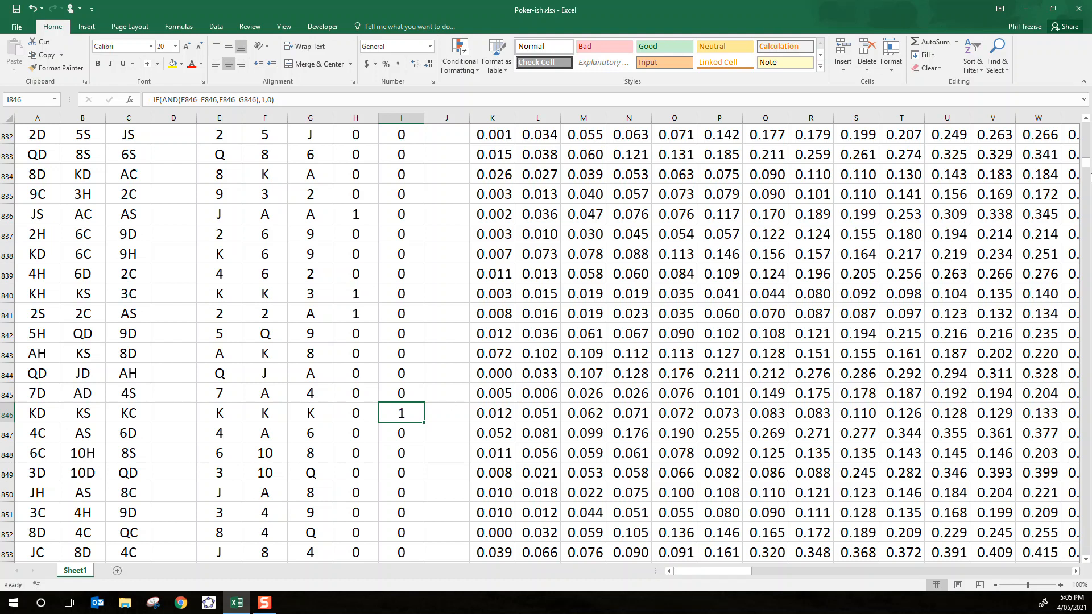
pyautogui.moveTo(1085, 163); pyautogui.dragTo(1083, 120)
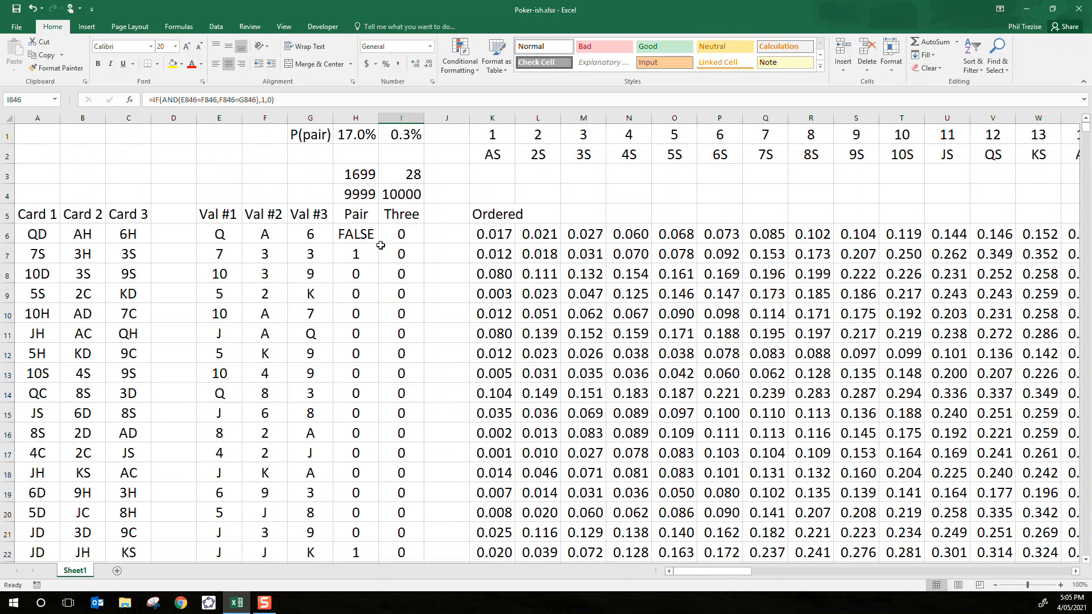
# - Wrap the OR test in H6 in an IF so the formula reads =IF(OR(E6=F6,E6=G6,F6=G6),1,0)
pyautogui.click(364, 233)
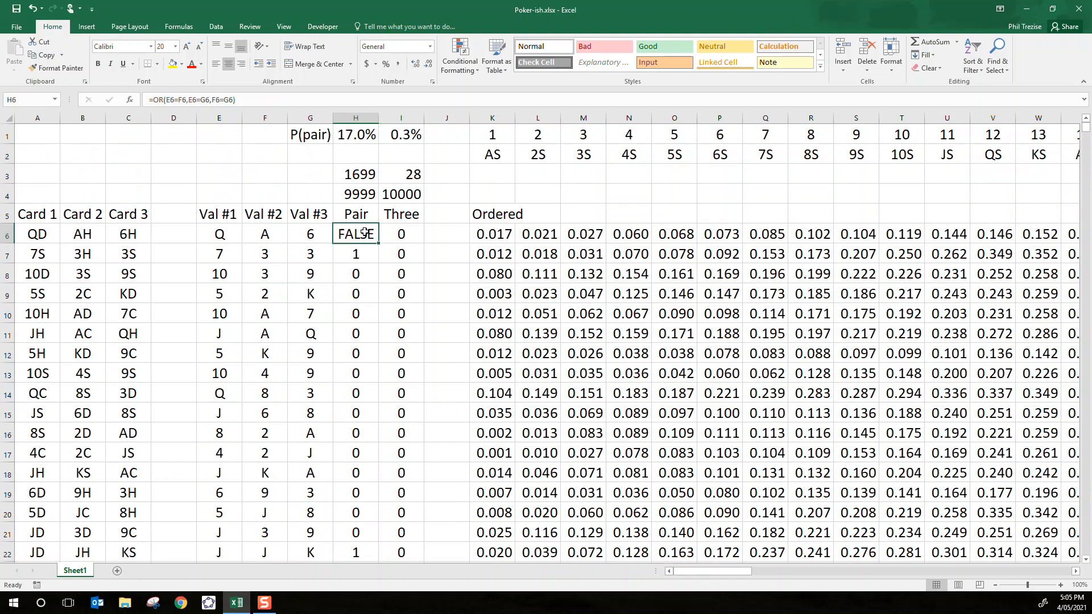
pyautogui.click(152, 101)
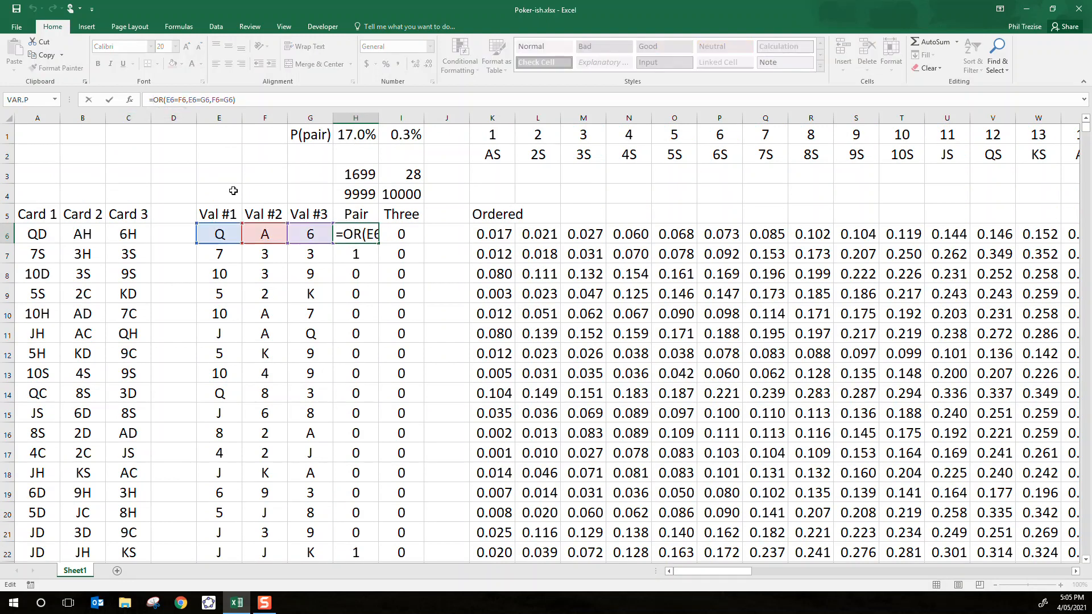
pyautogui.write('if')
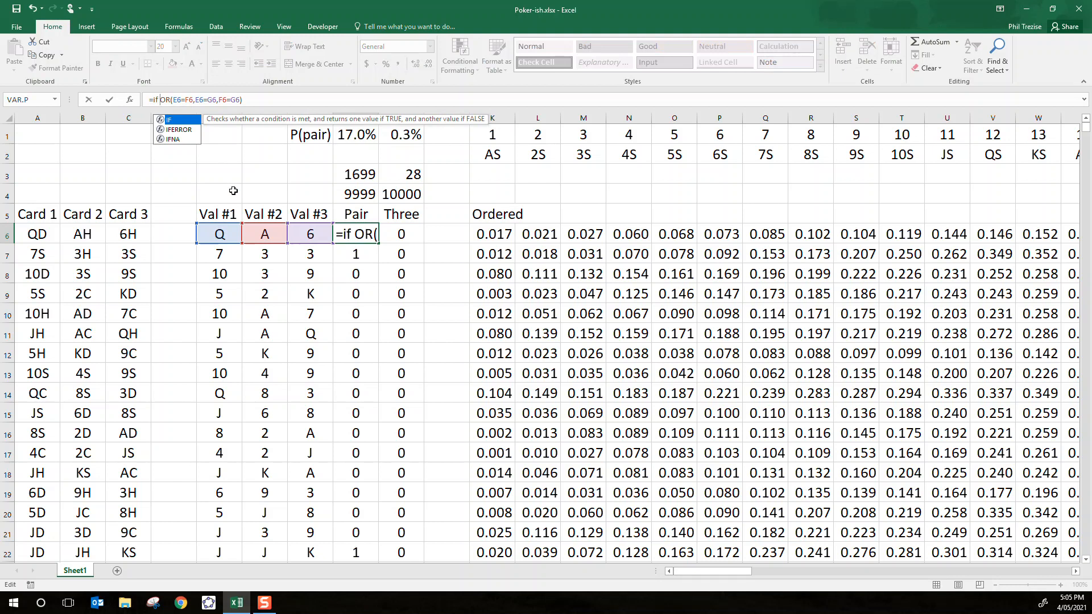
pyautogui.write(' (')
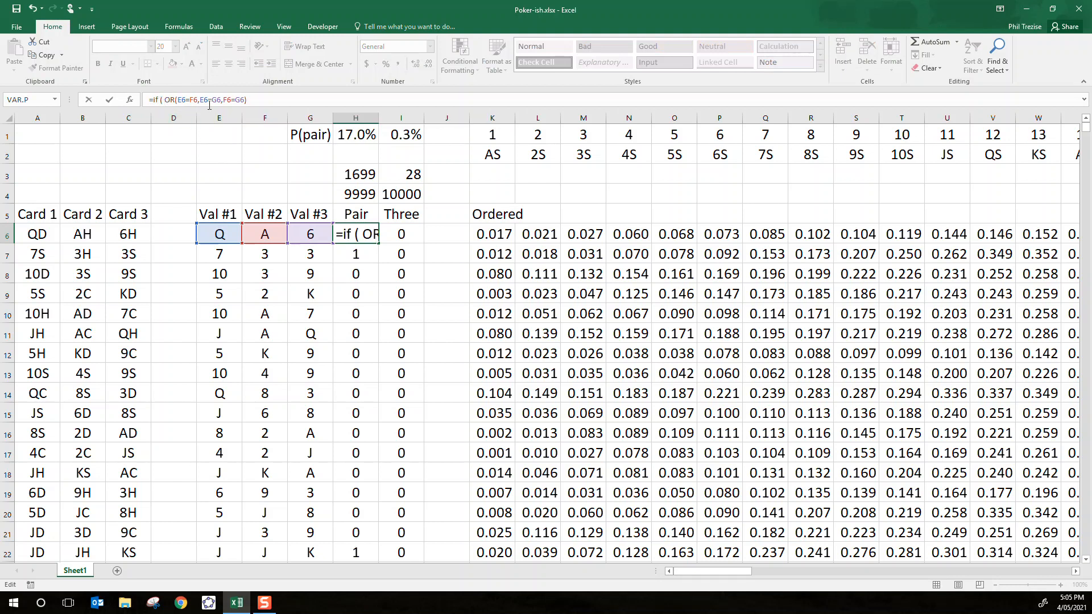
pyautogui.write(', 1,0')
pyautogui.press('Return')
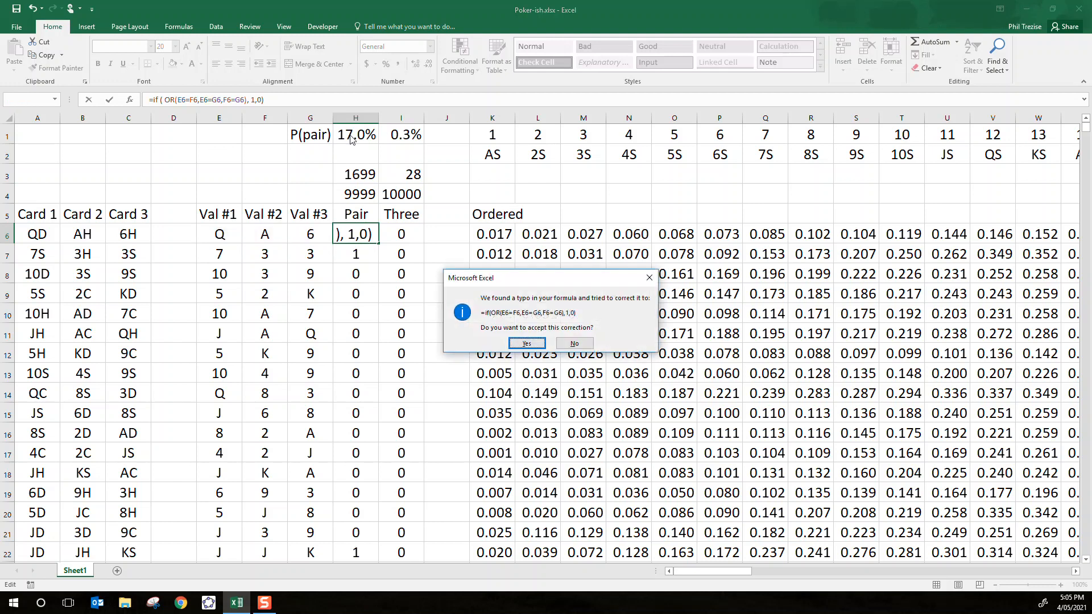
pyautogui.click(528, 343)
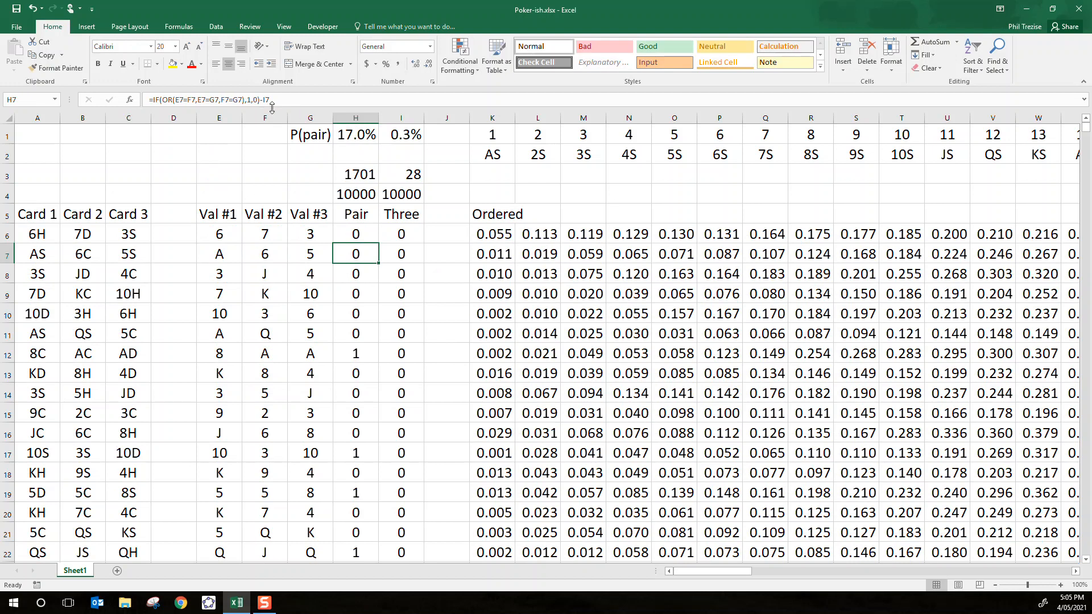
# - Subtract the Three result from the Pair formula in H6, making it =IF(OR(E6=F6,E6=G6,F6=G6),1,0)-I6
pyautogui.click(355, 235)
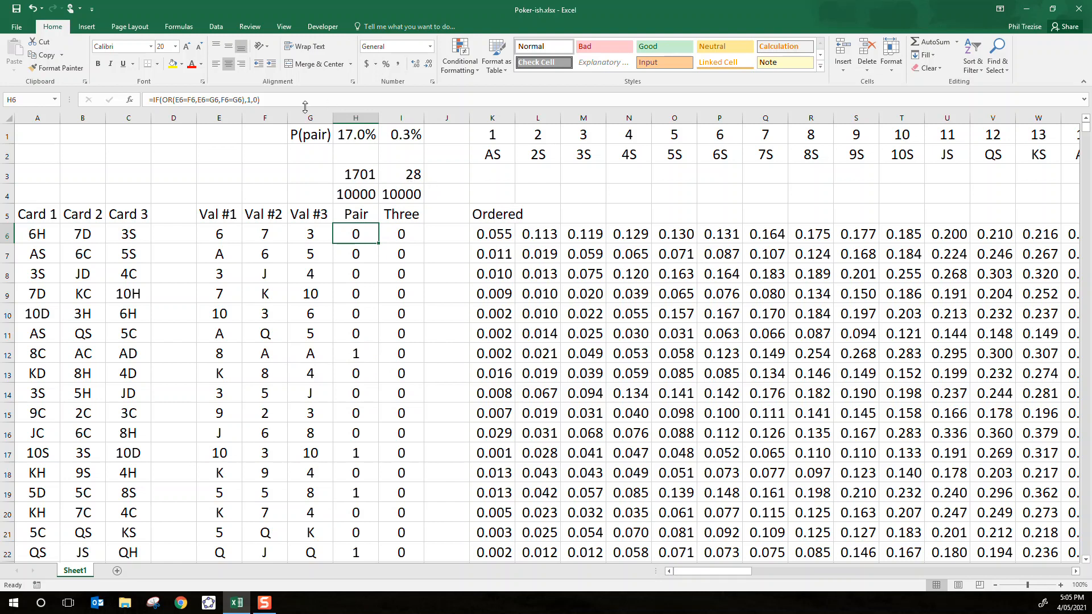
pyautogui.click(279, 103)
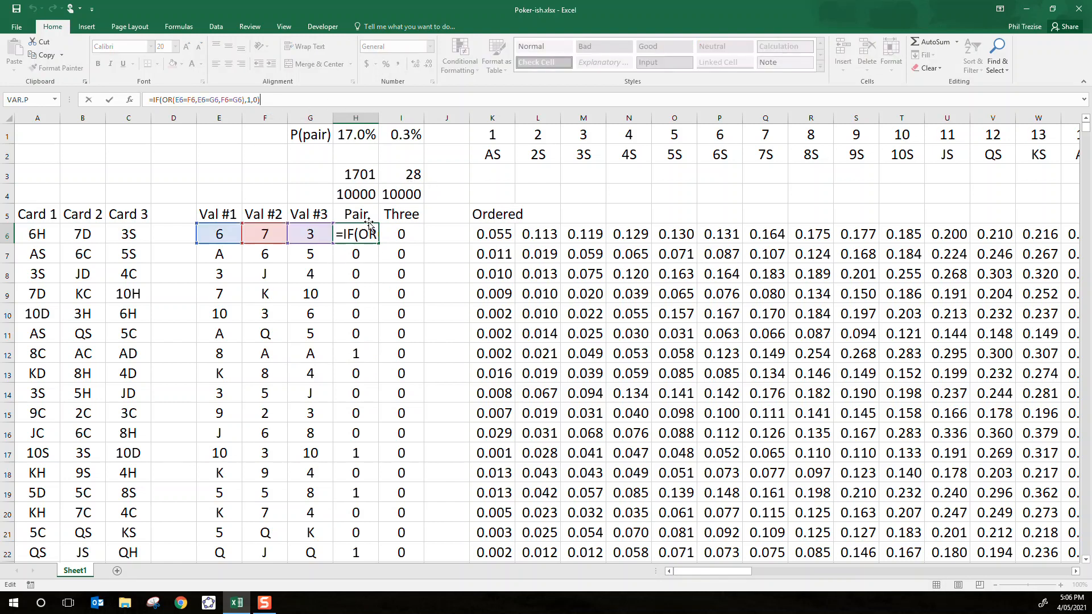
pyautogui.click(255, 114)
pyautogui.write('-')
pyautogui.click(410, 238)
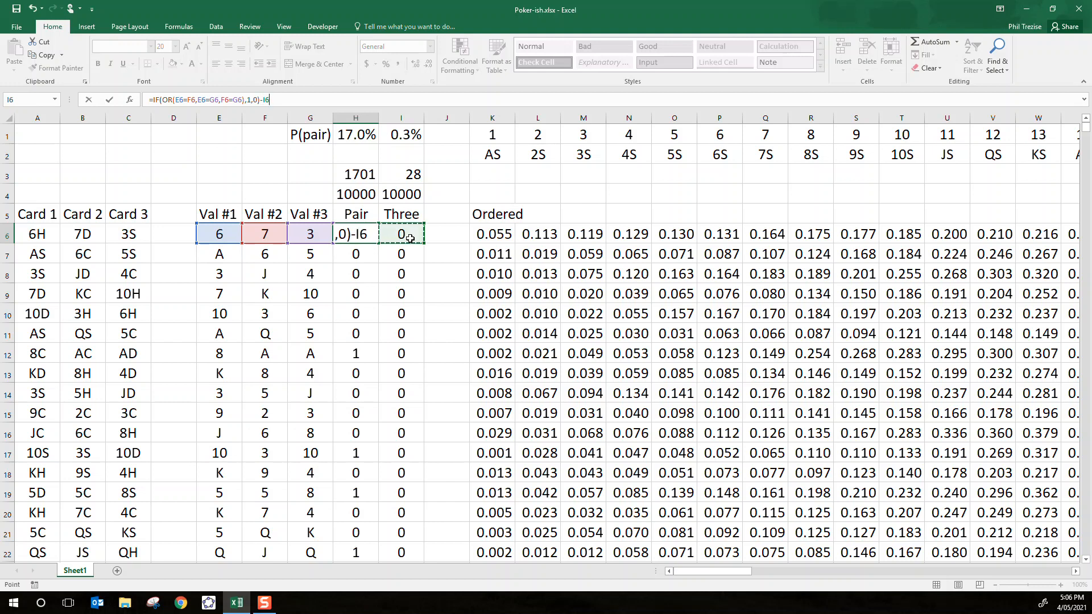
pyautogui.hotkey('ctrl', 'Return')
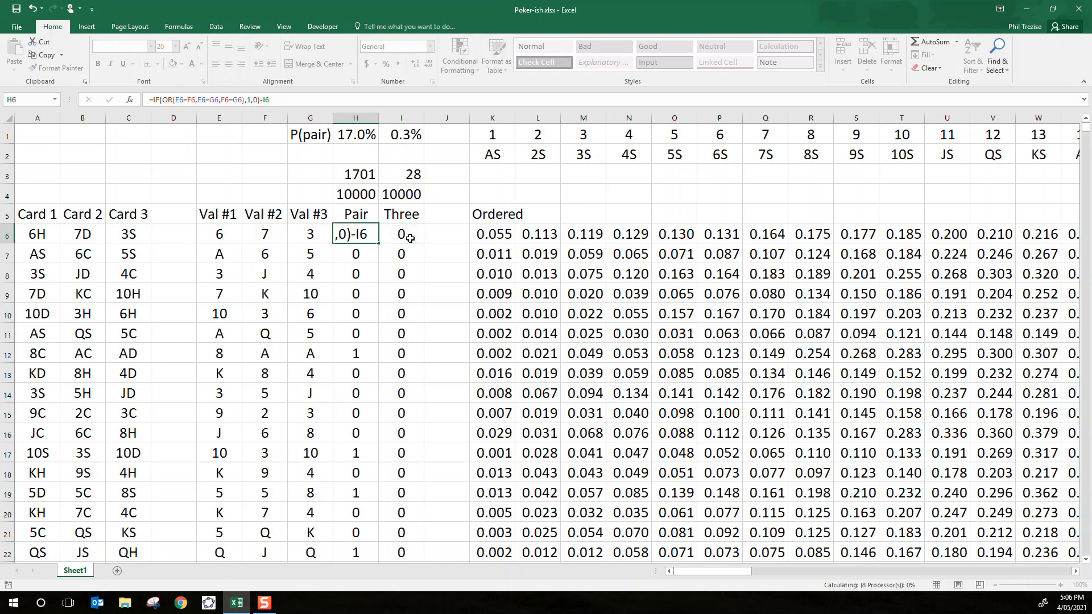
pyautogui.press('Return')
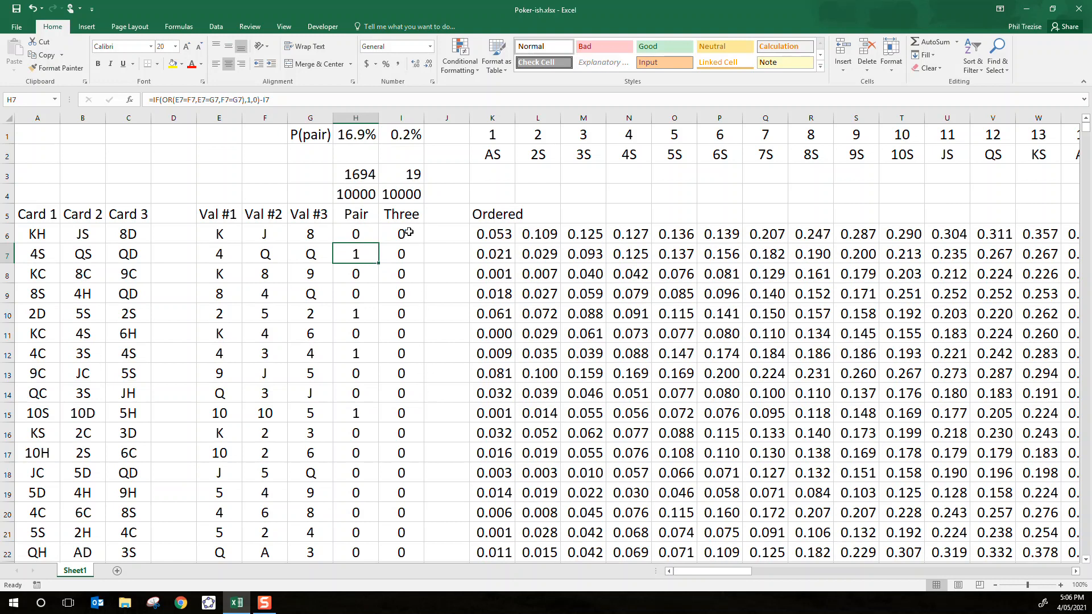
# - Look down the Three column for a three-of-a-kind hand, then compare the formulas in I867 and H867 with the card values in E867:G867
pyautogui.scroll(-20, 408, 369)
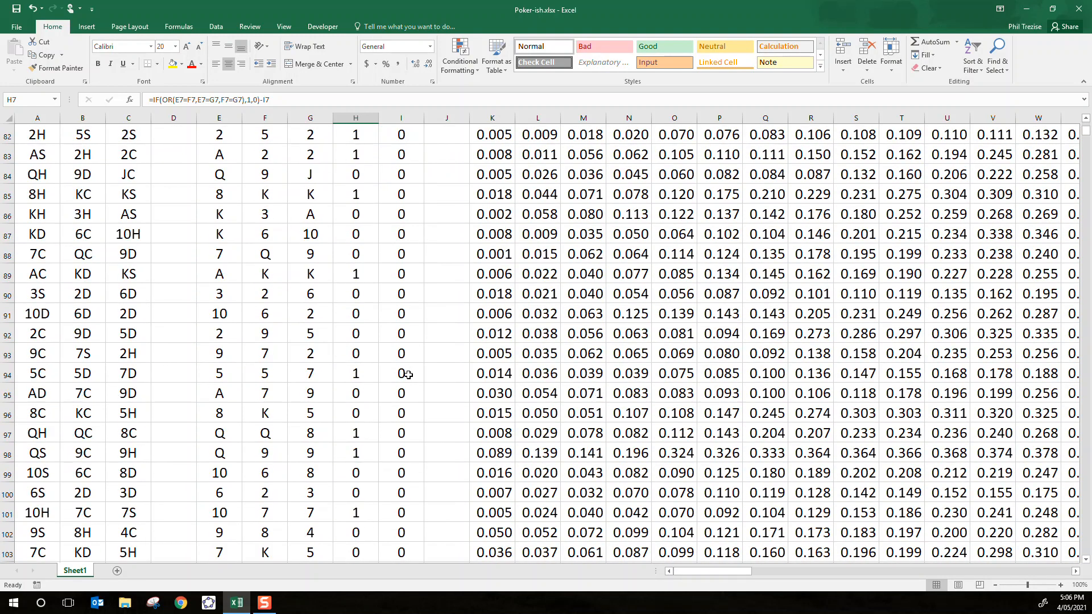
pyautogui.scroll(-20, 407, 375)
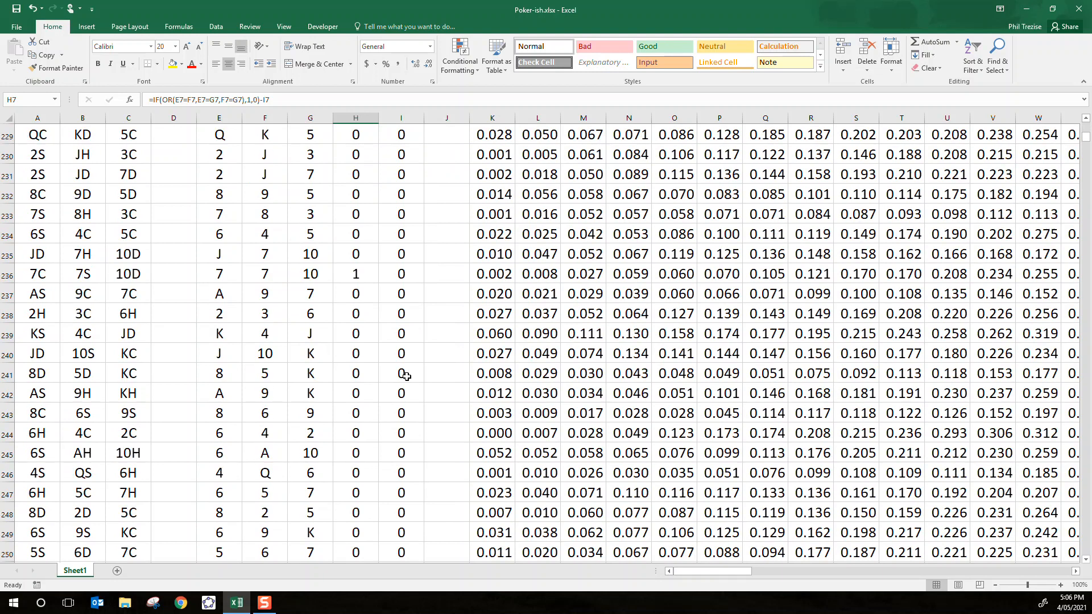
pyautogui.scroll(-20, 404, 376)
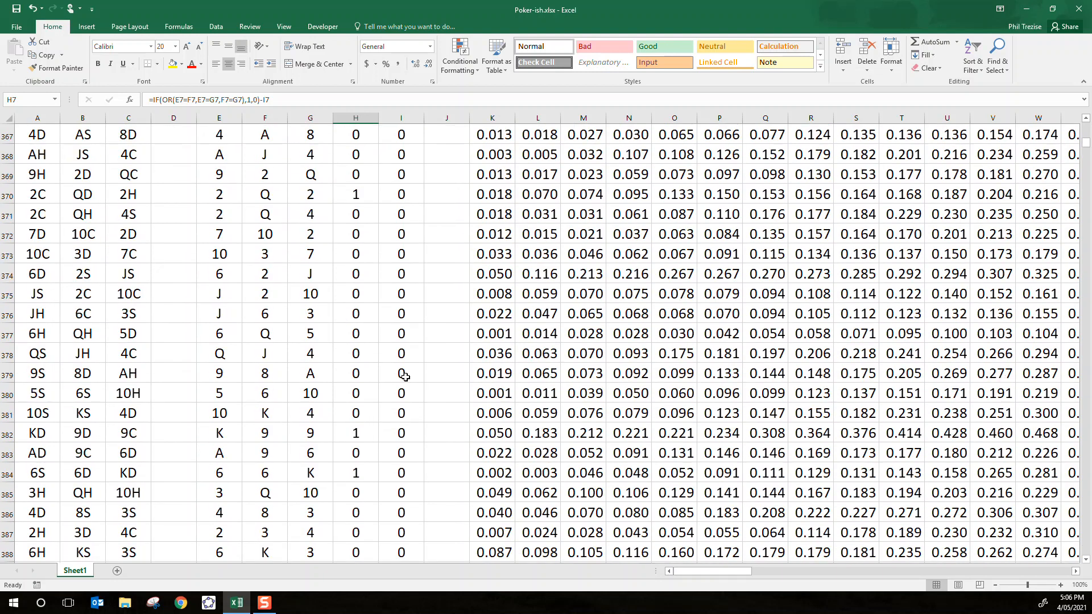
pyautogui.scroll(-20, 404, 376)
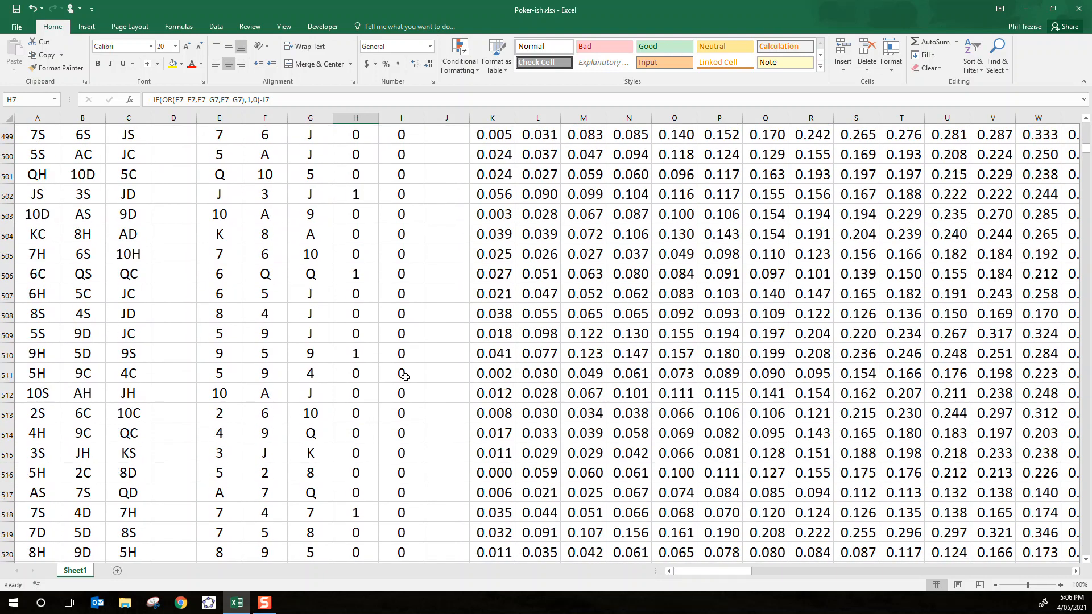
pyautogui.scroll(-20, 405, 377)
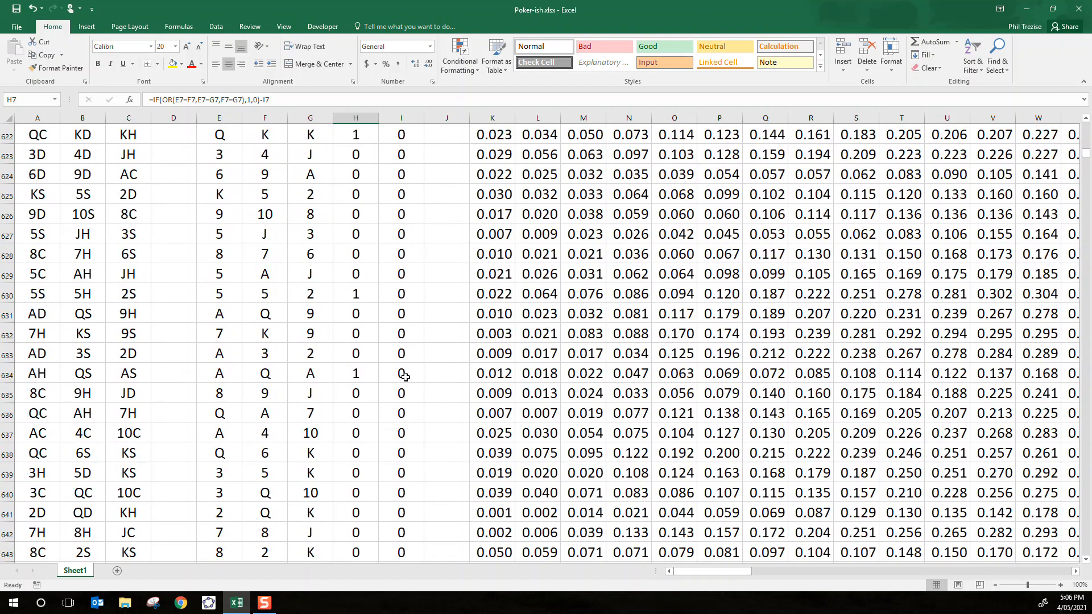
pyautogui.scroll(-20, 405, 376)
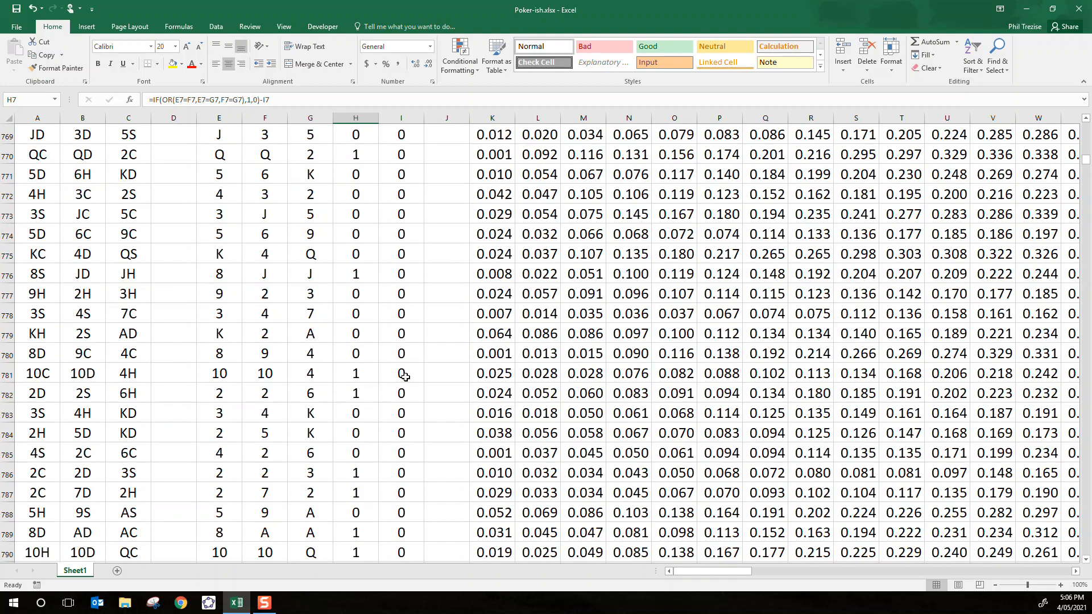
pyautogui.scroll(-20, 405, 376)
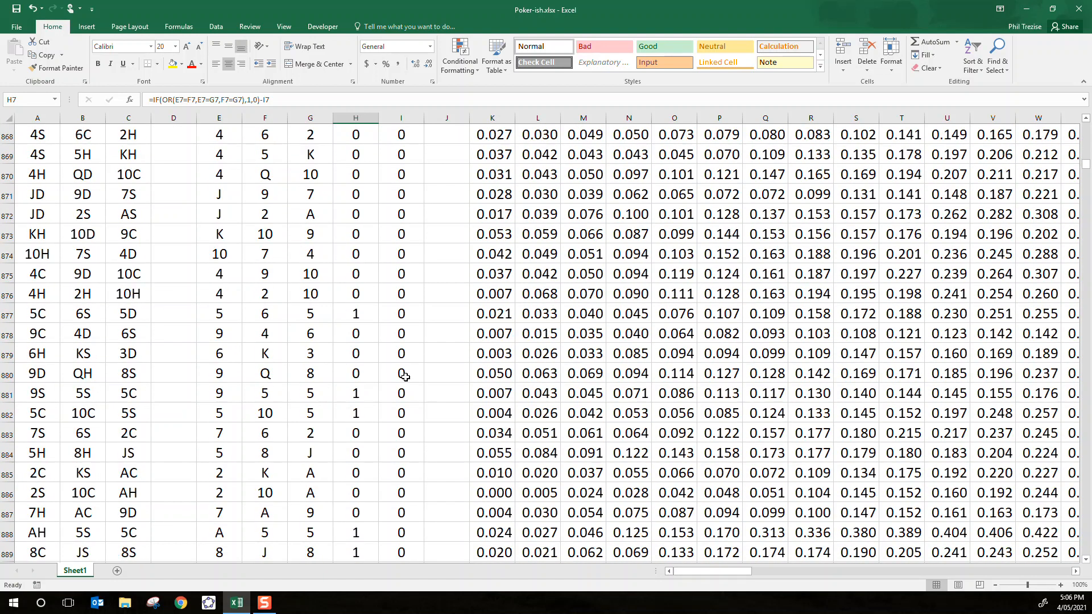
pyautogui.scroll(1, 404, 377)
pyautogui.click(413, 357)
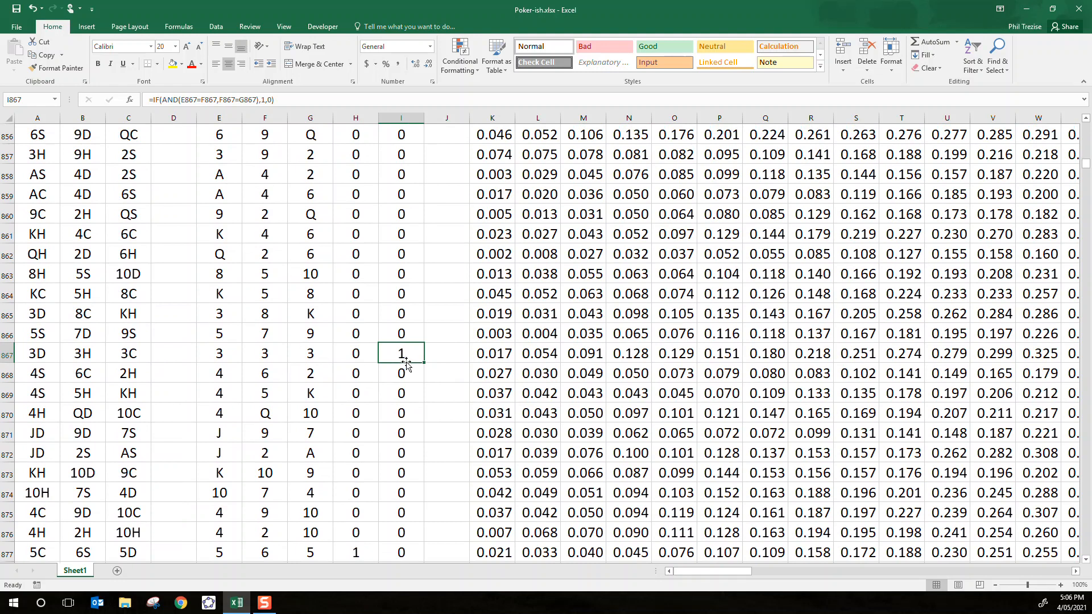
pyautogui.click(359, 356)
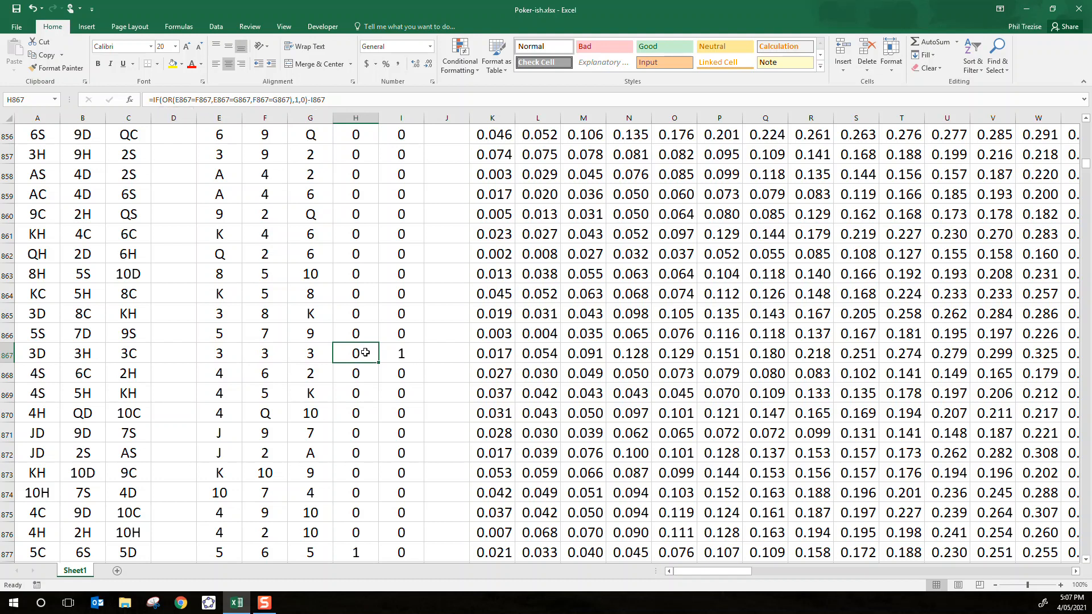
pyautogui.moveTo(217, 355); pyautogui.dragTo(307, 354)
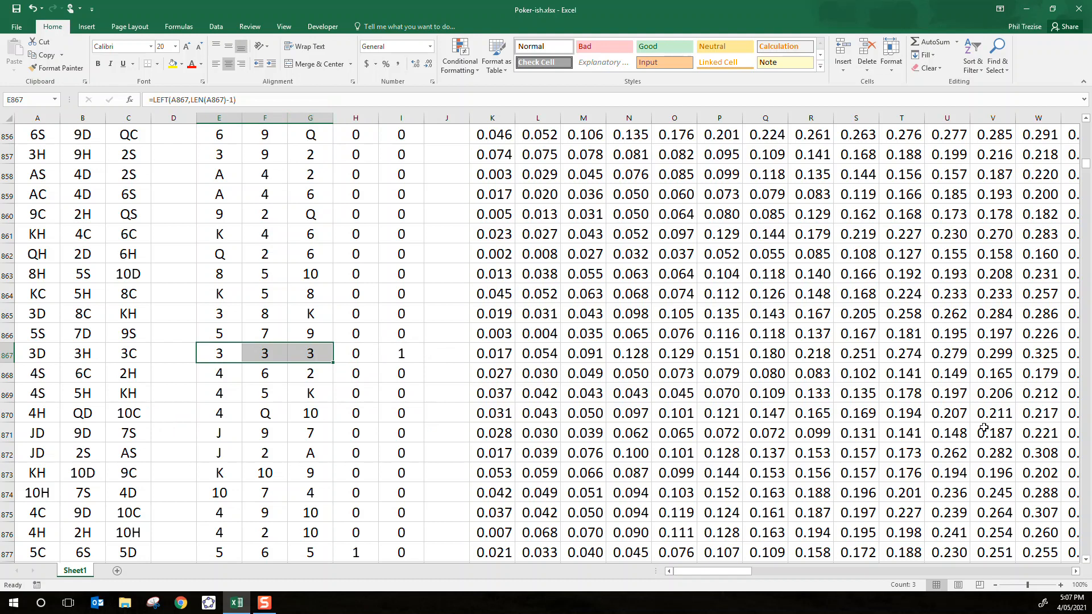
# - Examine the sum formulas in H3 and I3 and recalculate the hands several times to compare the pair and three-of-a-kind probabilities
pyautogui.moveTo(1086, 164); pyautogui.dragTo(1087, 117)
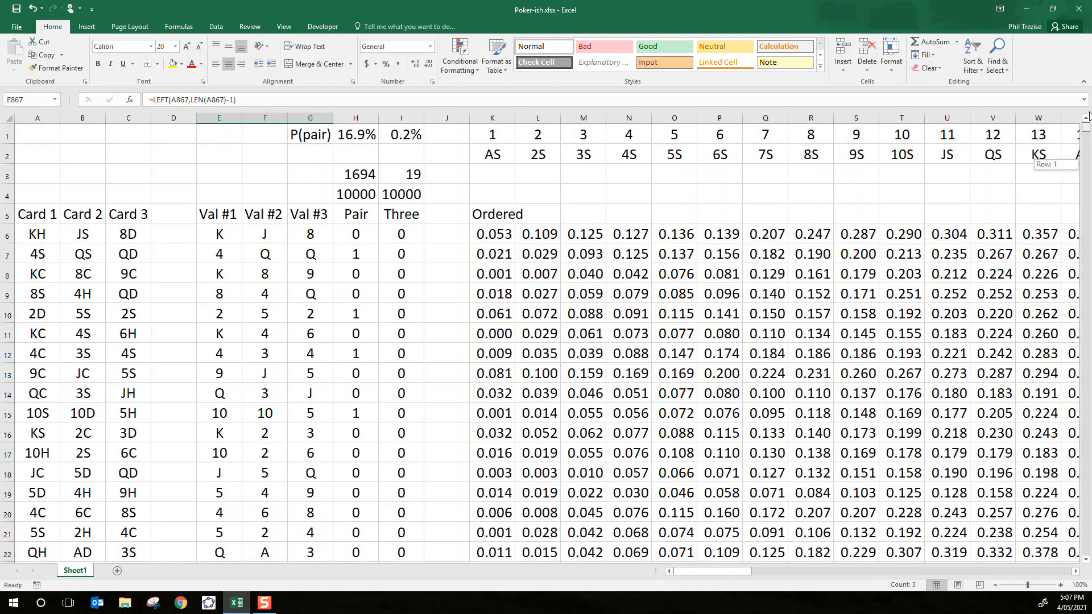
pyautogui.click(441, 240)
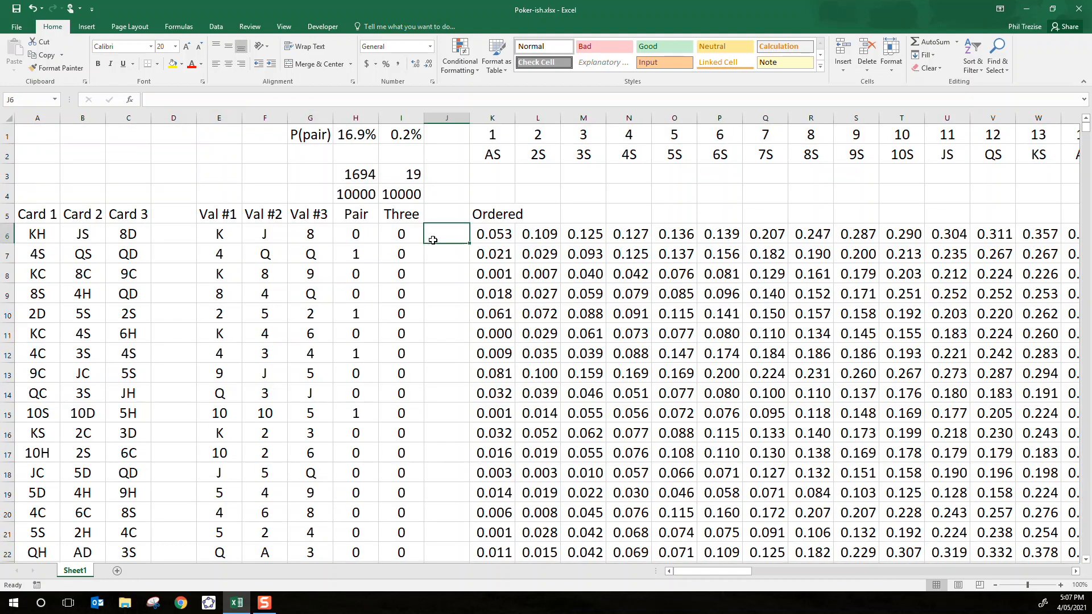
pyautogui.click(364, 175)
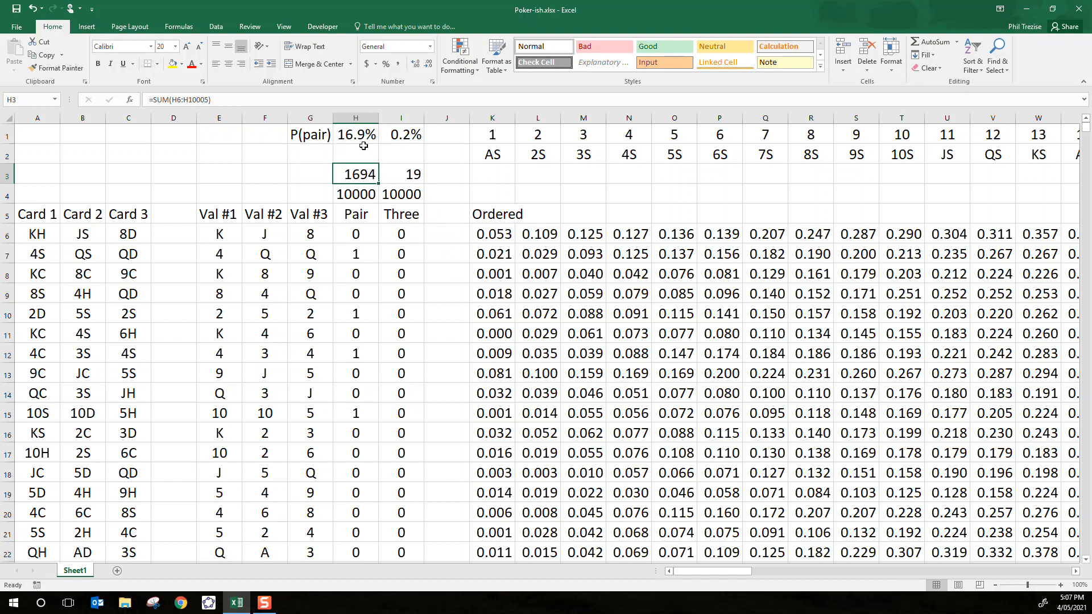
pyautogui.click(407, 172)
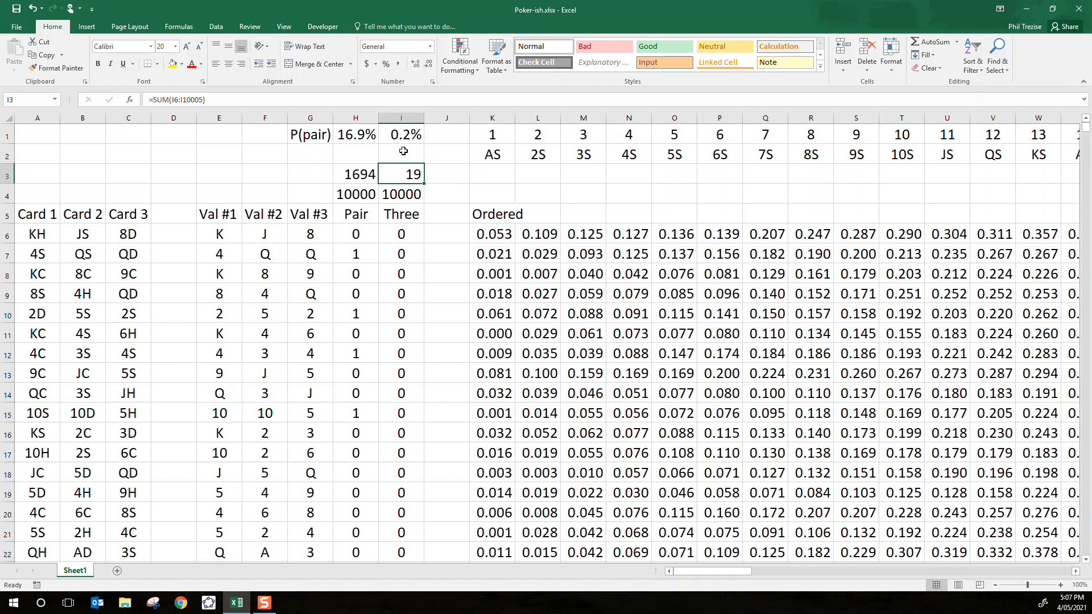
pyautogui.press('F9')
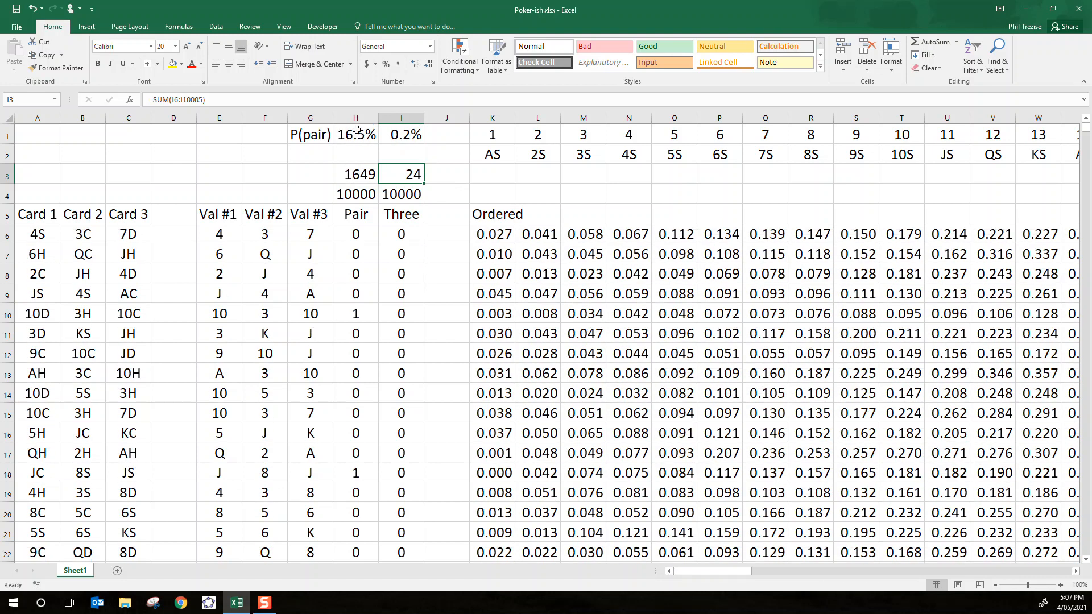
pyautogui.press('F9')
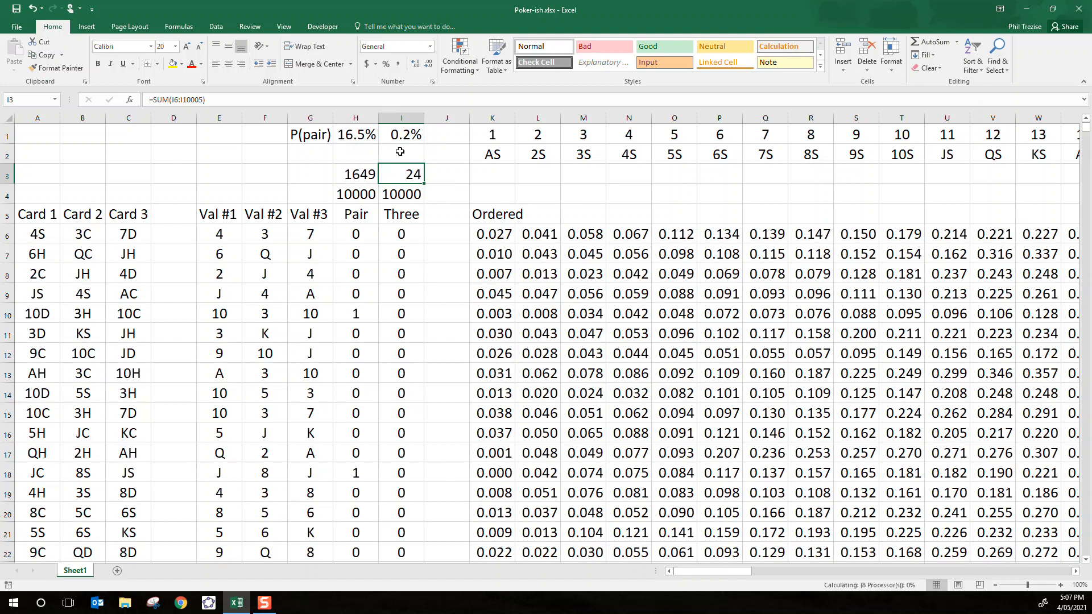
pyautogui.press('F9')
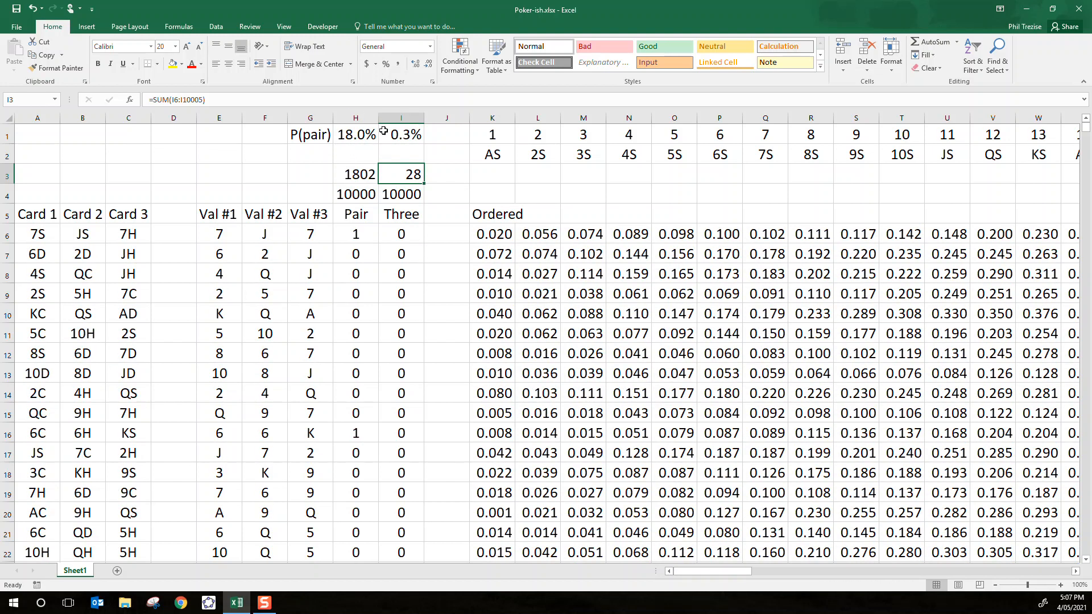
pyautogui.press('F9')
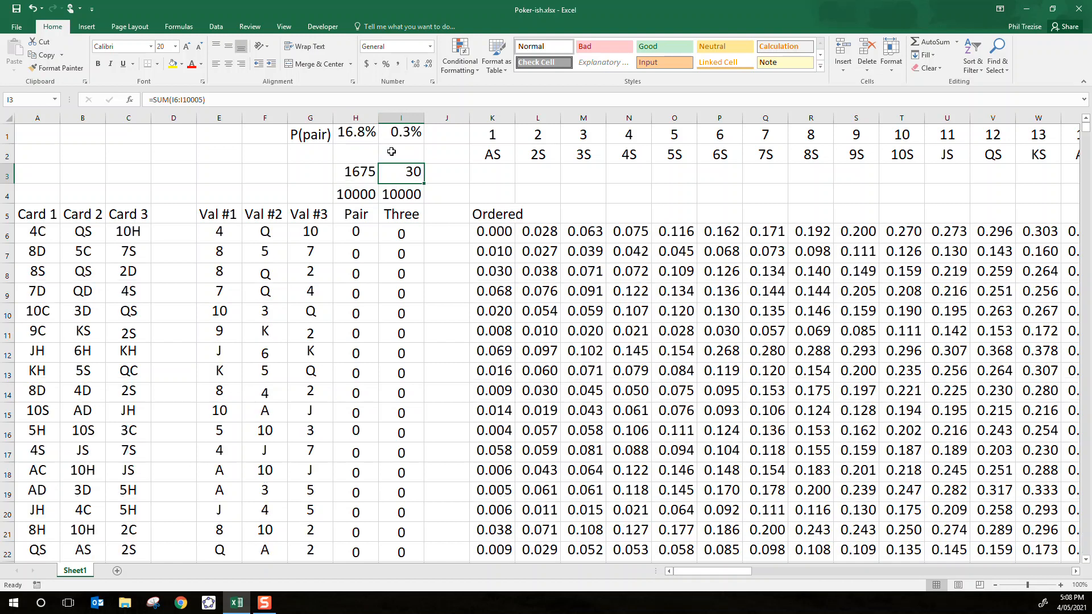
pyautogui.press('F9')
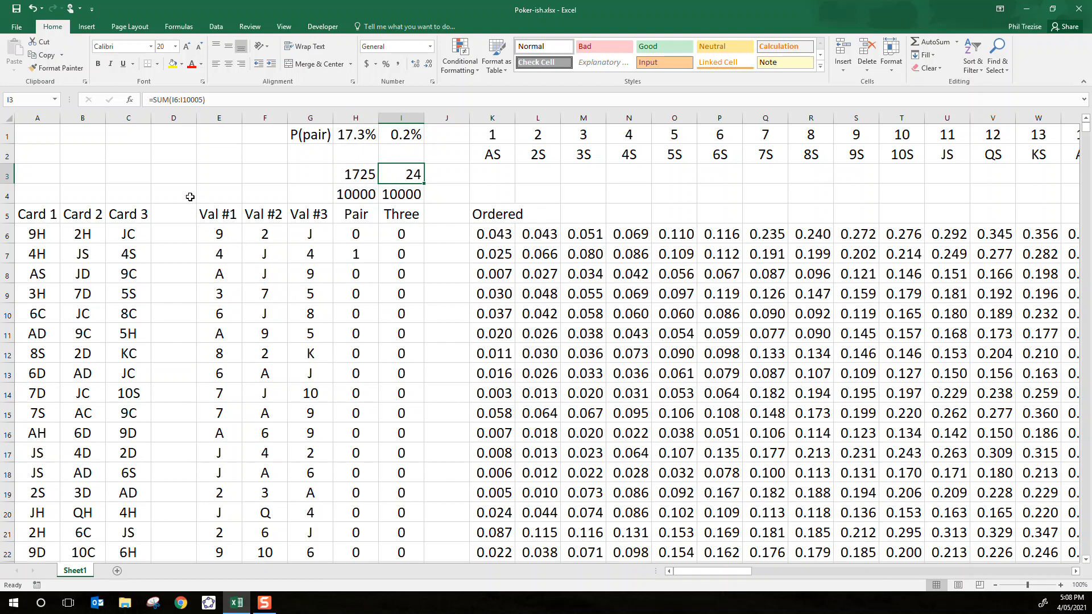
# - Highlight the value, Pair and Three columns in E5:I10 and review the LEFT, OR and AND formulas in E6, H6 and I6
pyautogui.moveTo(187, 192); pyautogui.dragTo(396, 258)
pyautogui.moveTo(219, 214); pyautogui.dragTo(397, 303)
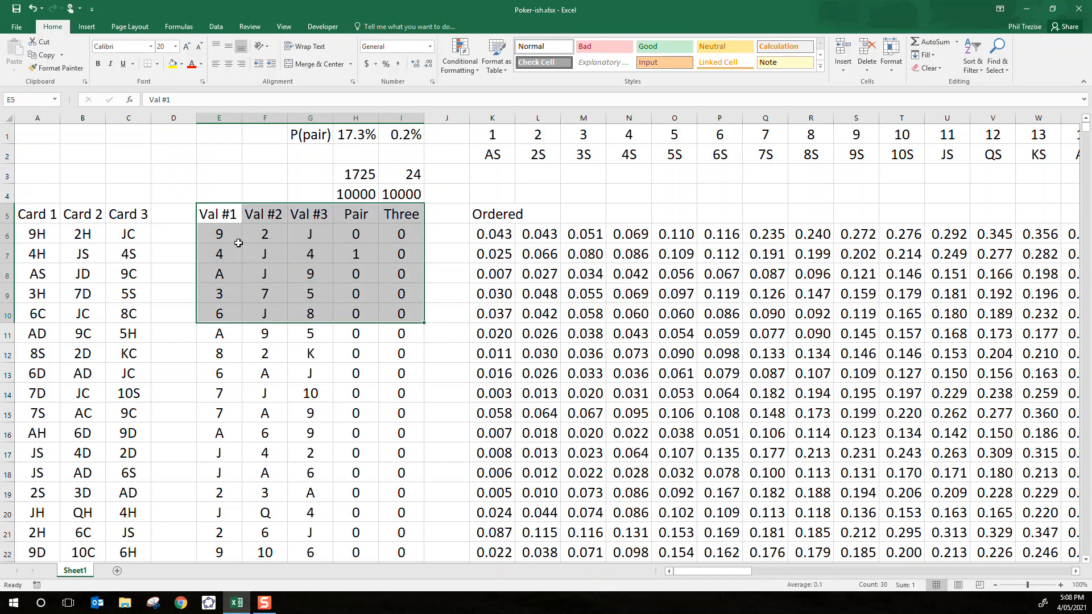
pyautogui.click(227, 226)
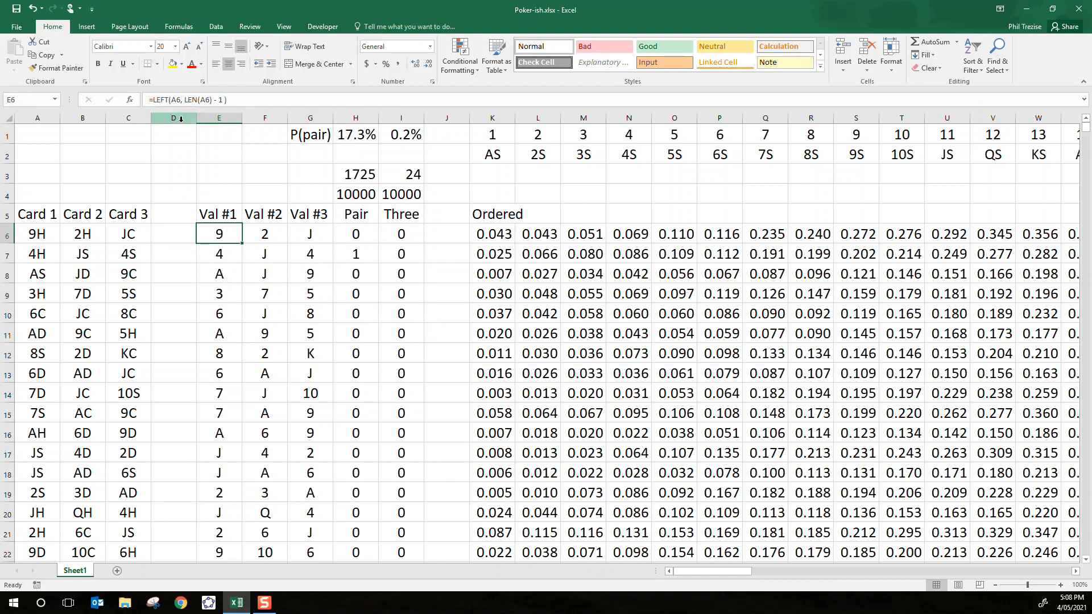
pyautogui.click(351, 235)
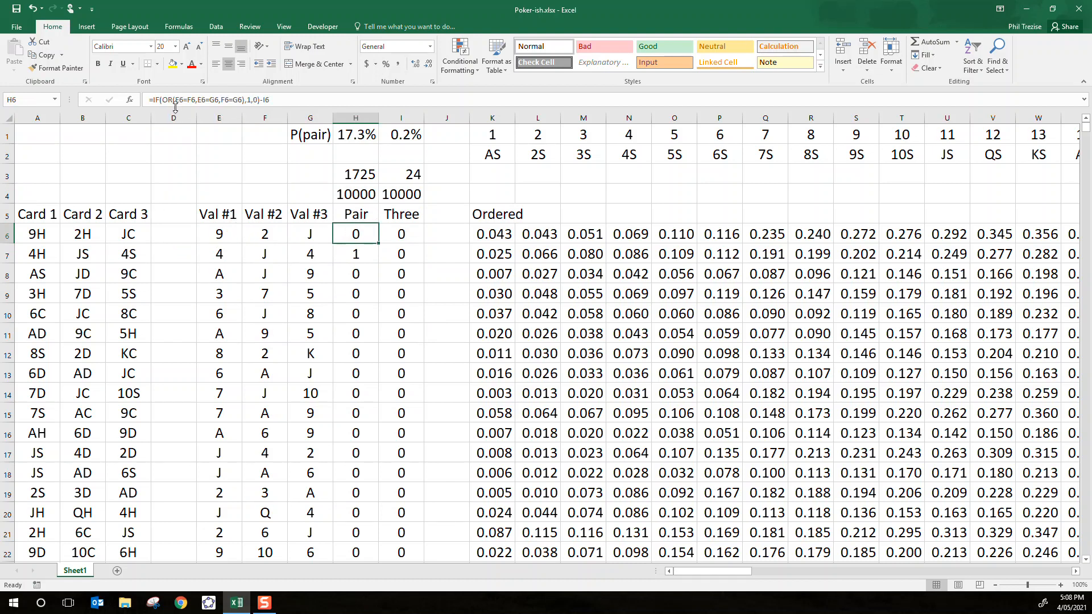
pyautogui.click(382, 234)
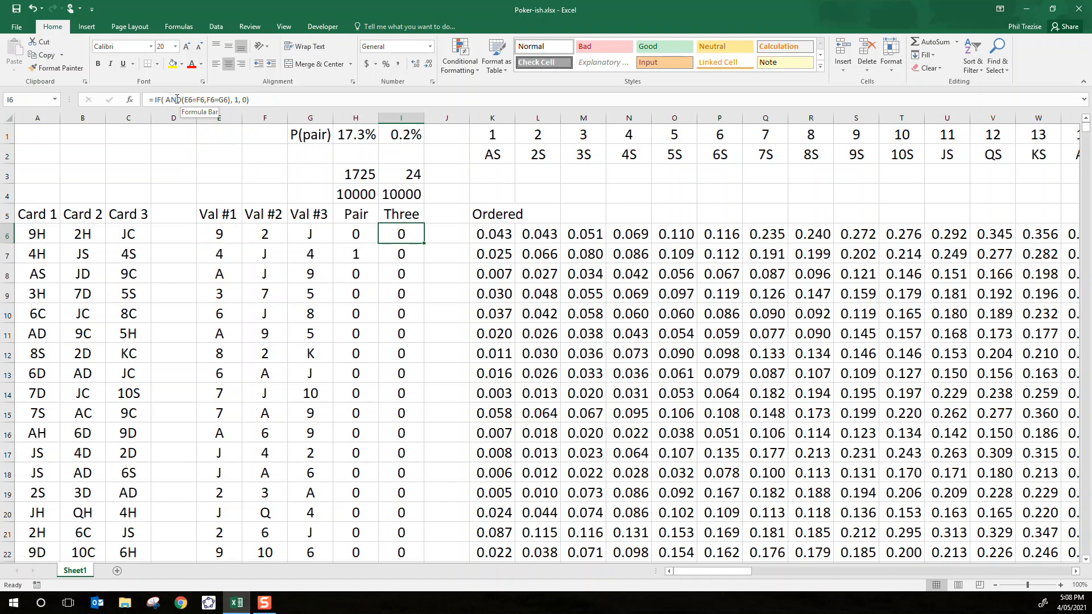
pyautogui.click(336, 234)
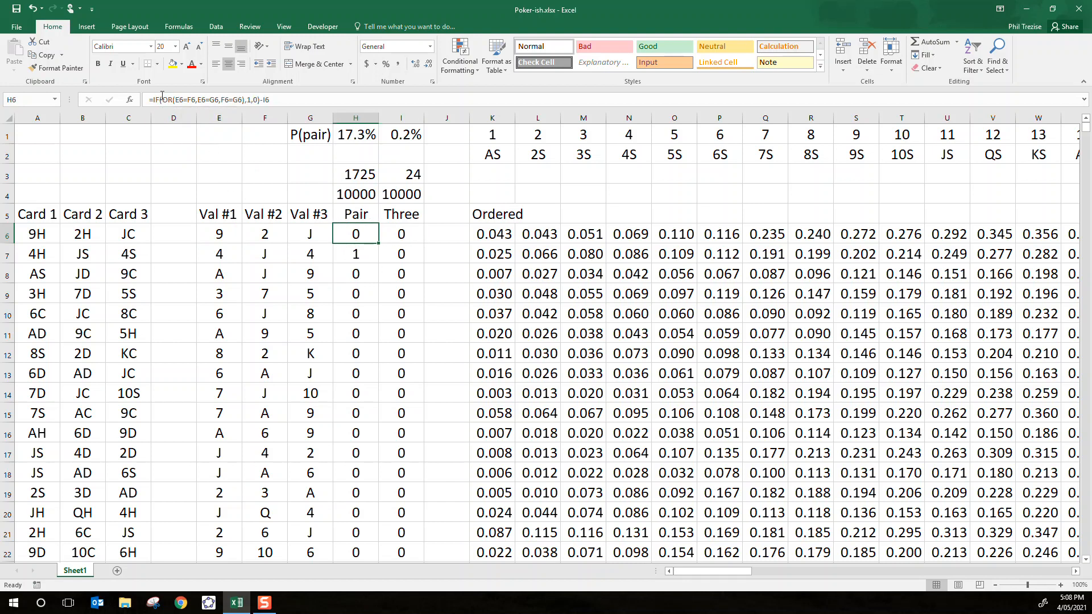